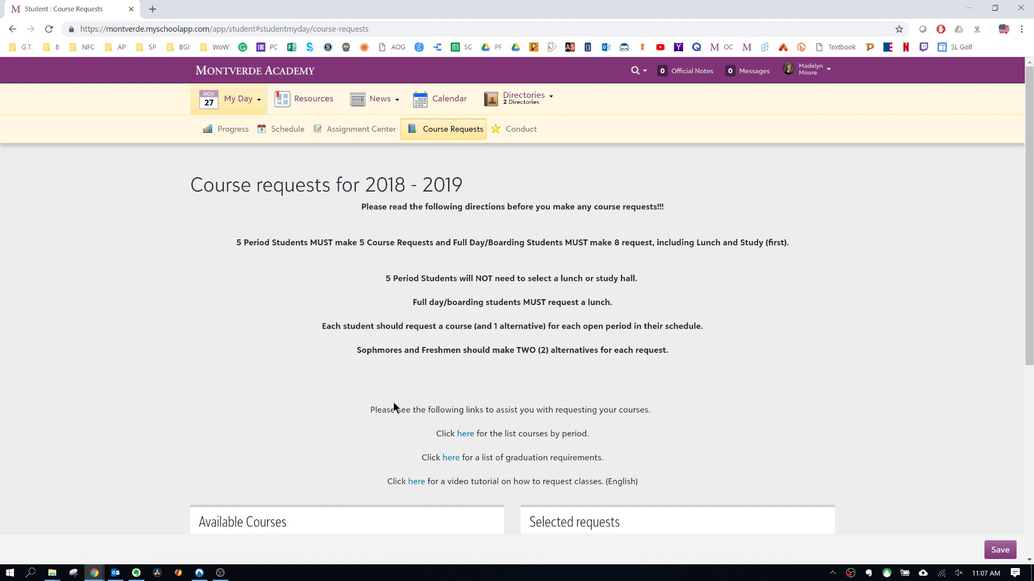
Open the Course Requests page and review the linked list of graduation requirements.
left_click(447, 130)
left_click(454, 459)
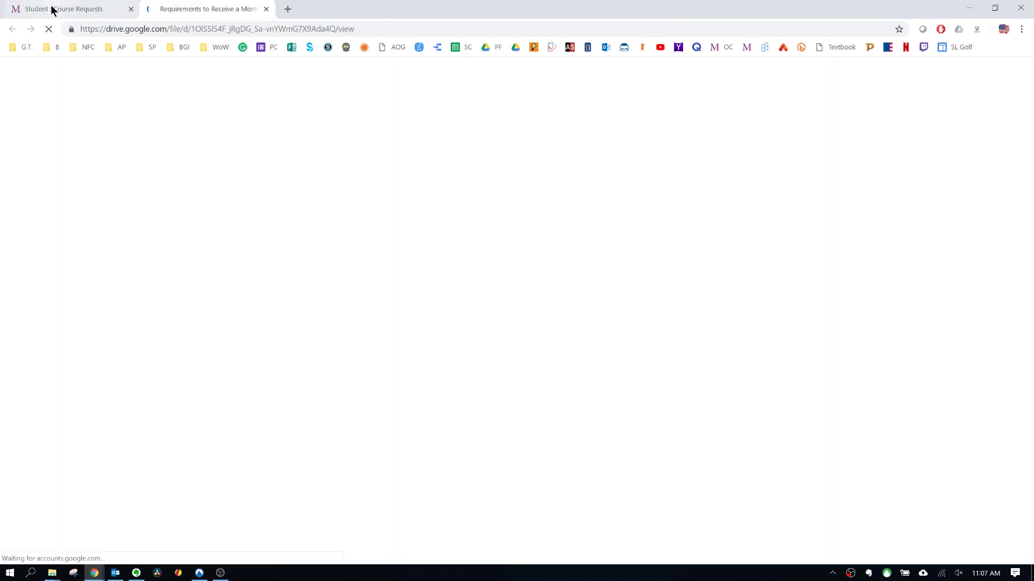
left_click(53, 9)
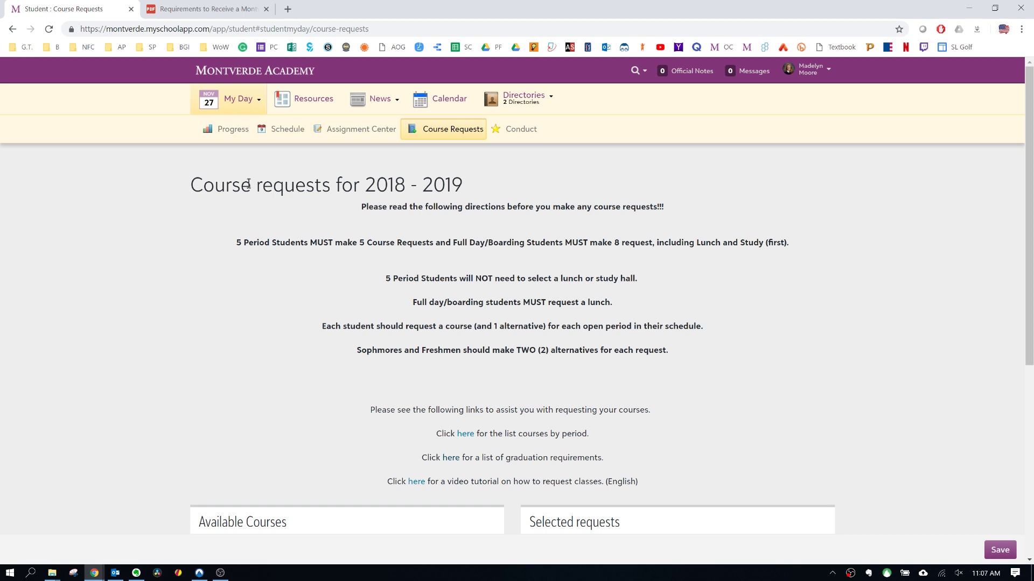
left_click(212, 10)
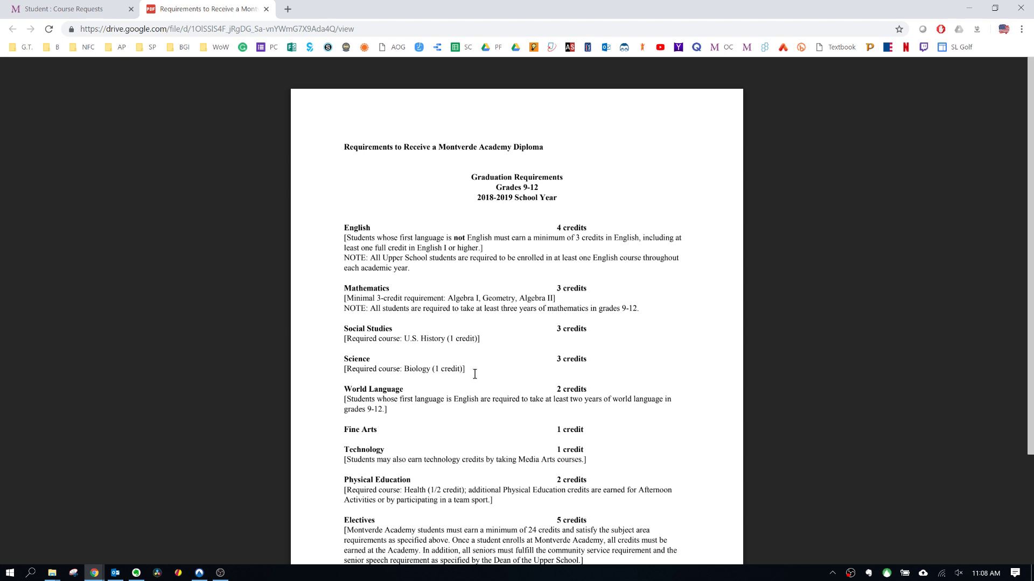
From the Course Requests page, open the student schedule in a separate browser tab and review its periods and classes.
left_click(53, 9)
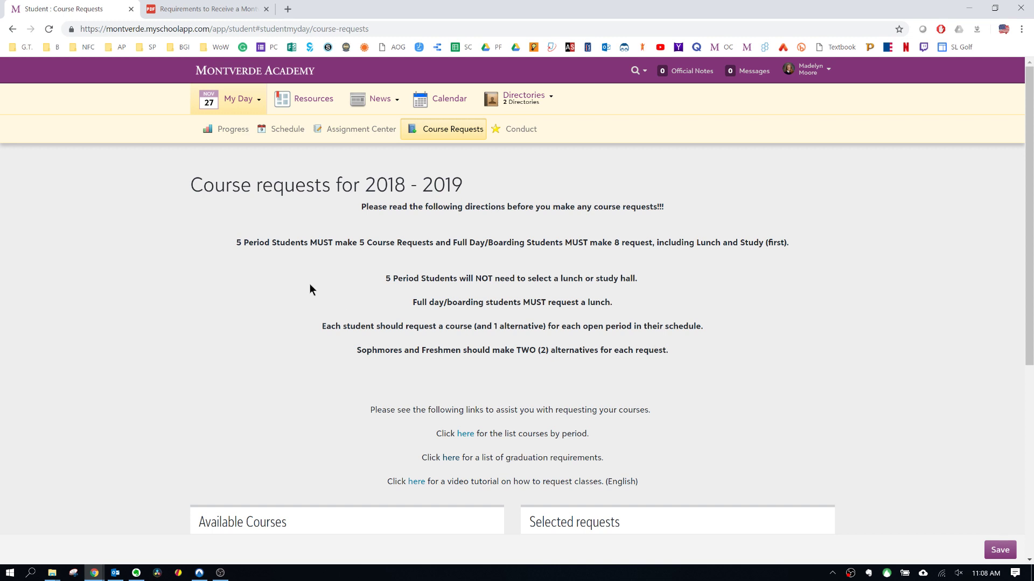
right_click(290, 135)
left_click(326, 141)
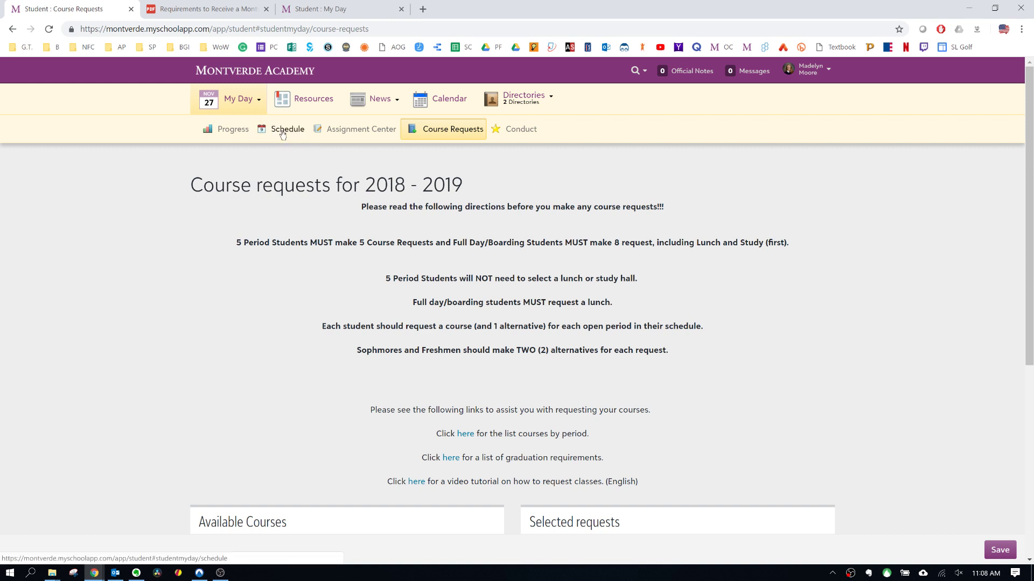
left_click(322, 9)
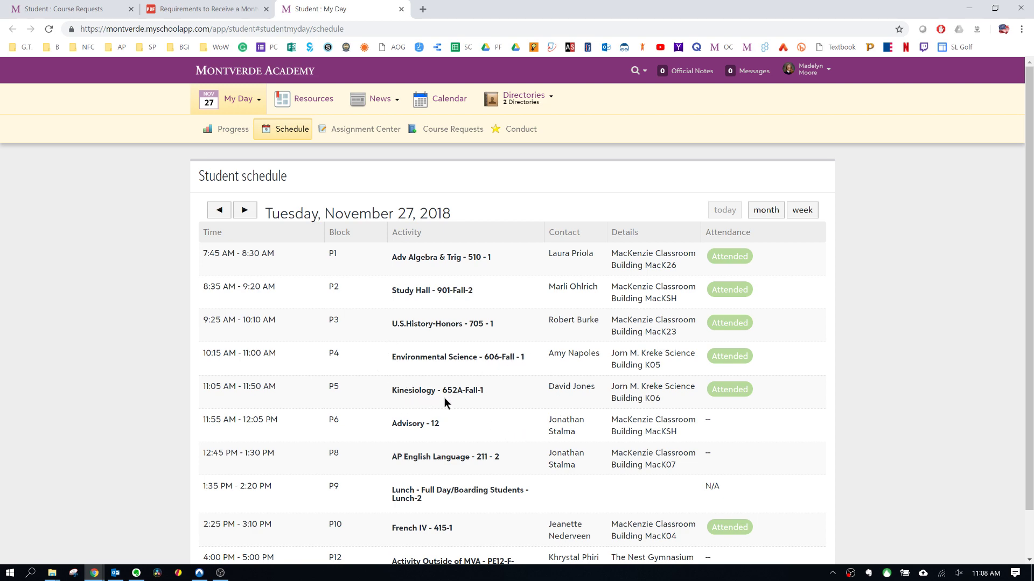
scroll(496, 396, "down", 1)
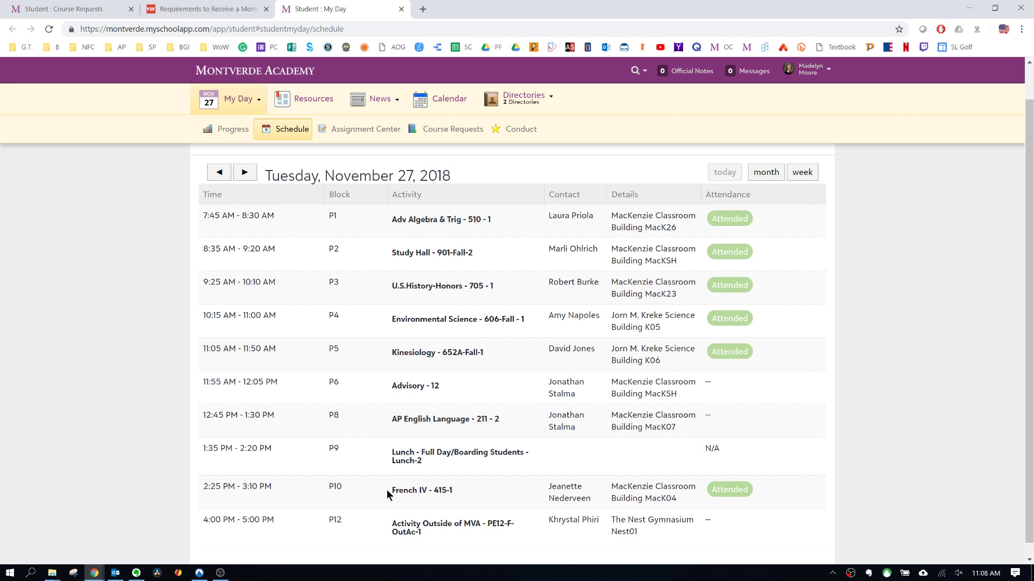
scroll(398, 481, "down", 1)
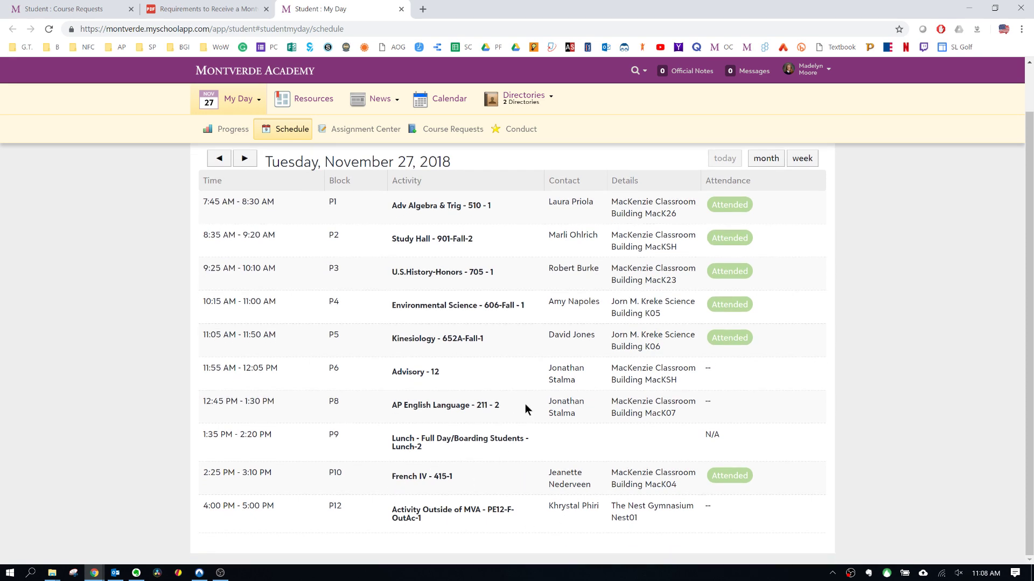
scroll(526, 374, "up", 1)
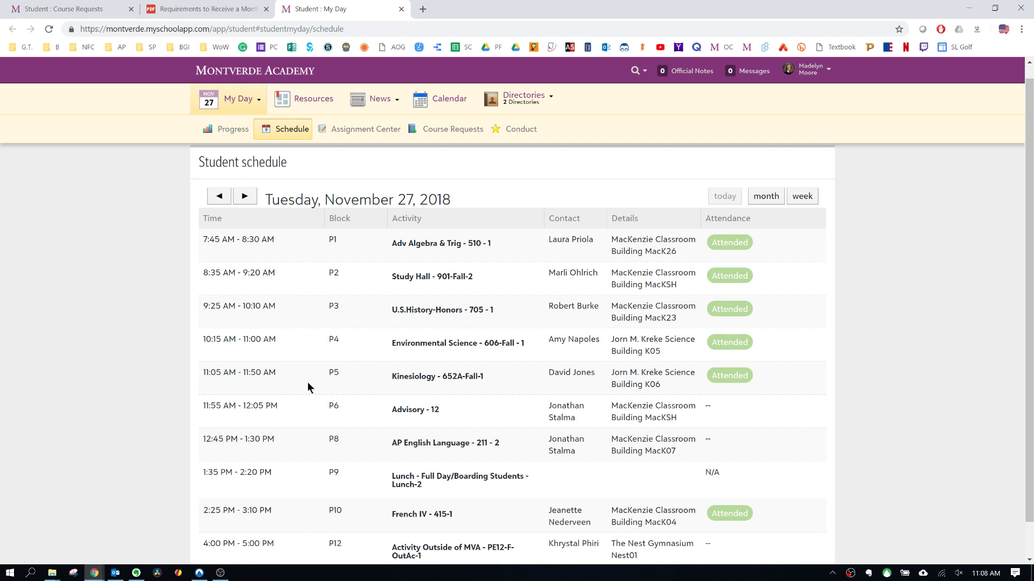
Open the list of courses by period linked in the course request directions and examine the 4th Period offerings.
left_click(85, 10)
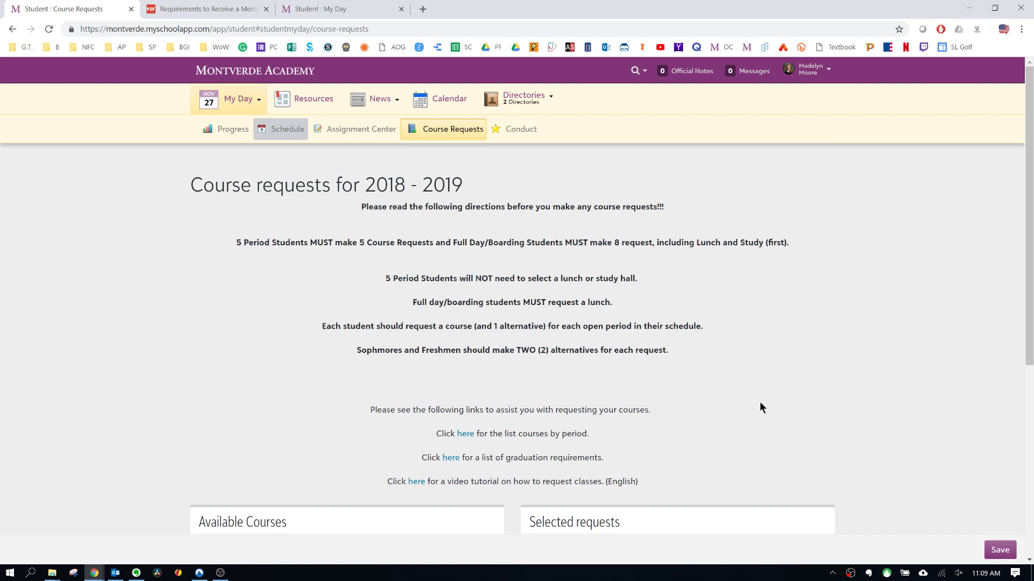
scroll(758, 358, "down", 1)
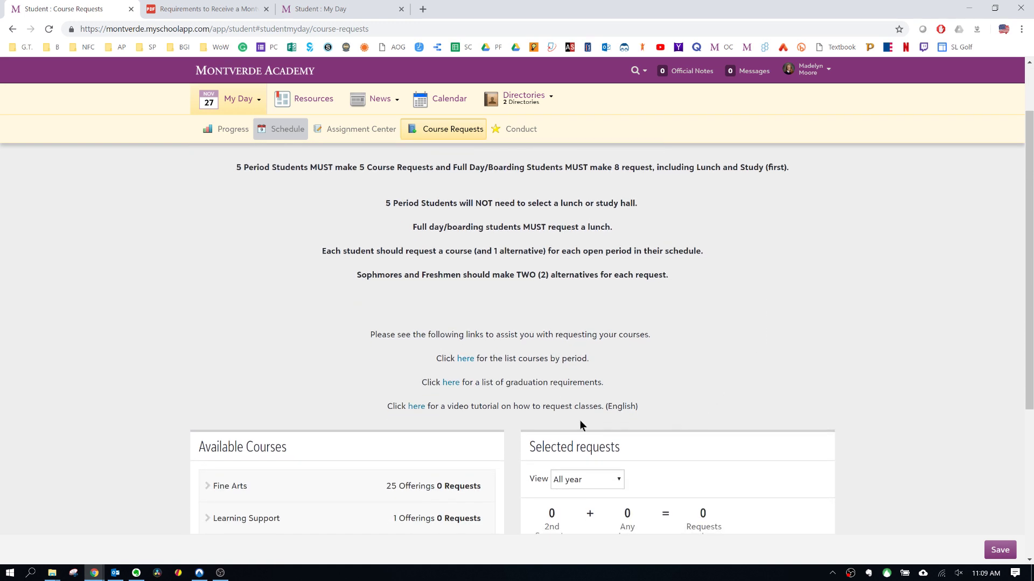
left_click(472, 358)
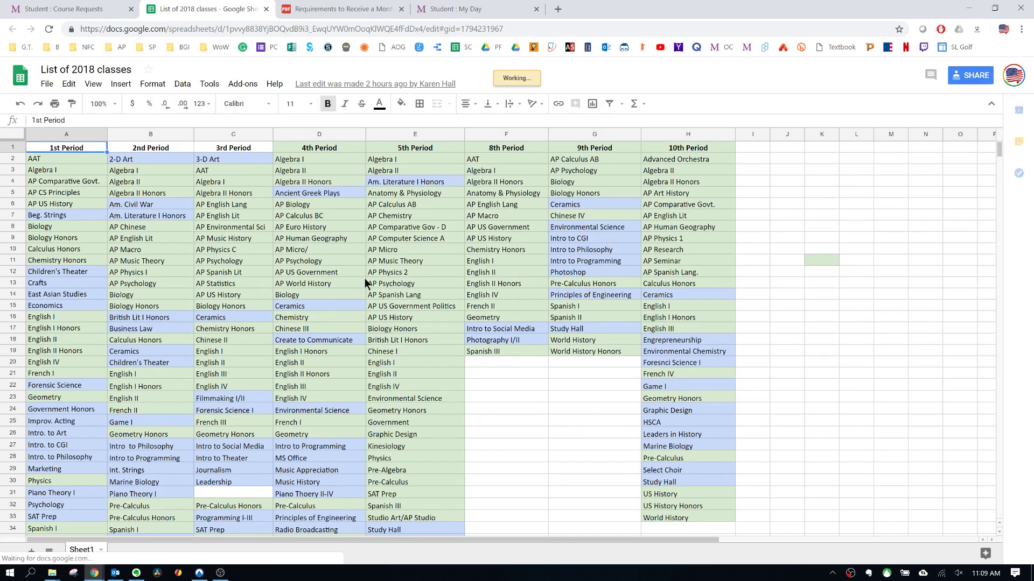
left_click(309, 195)
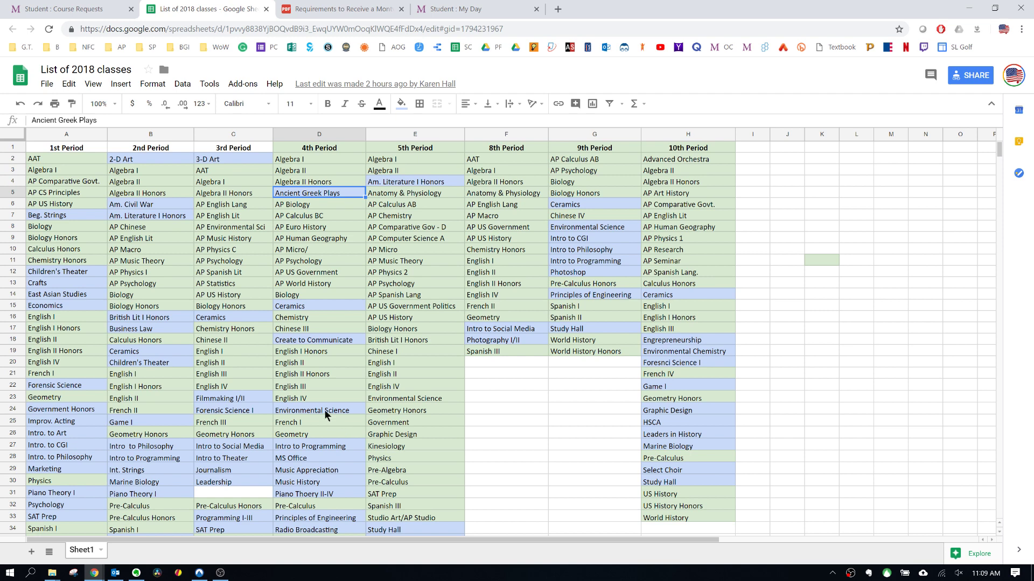
scroll(320, 351, "down", 1)
scroll(334, 398, "down", 1)
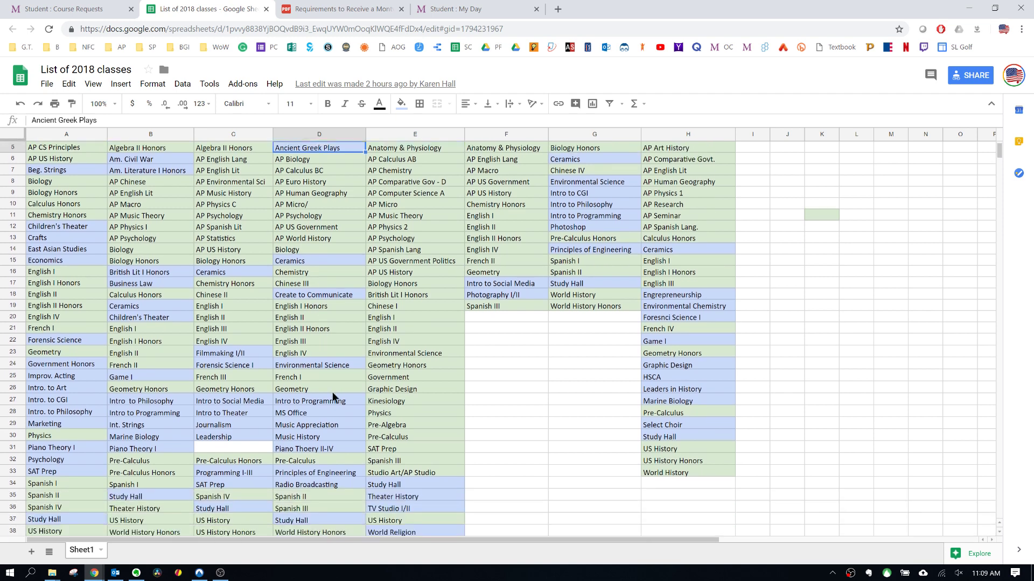
scroll(317, 427, "down", 1)
scroll(328, 237, "up", 2)
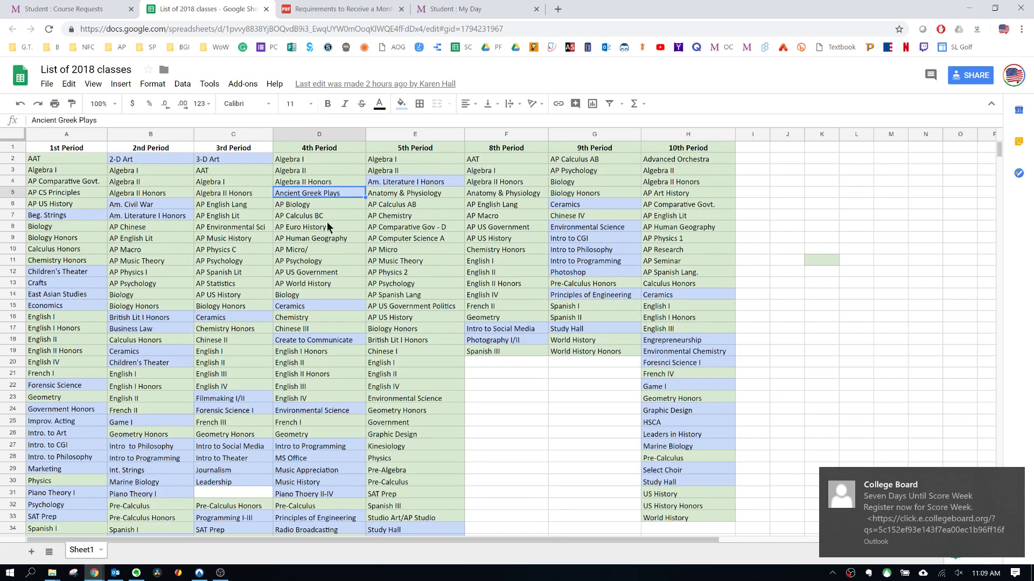
scroll(317, 326, "down", 2)
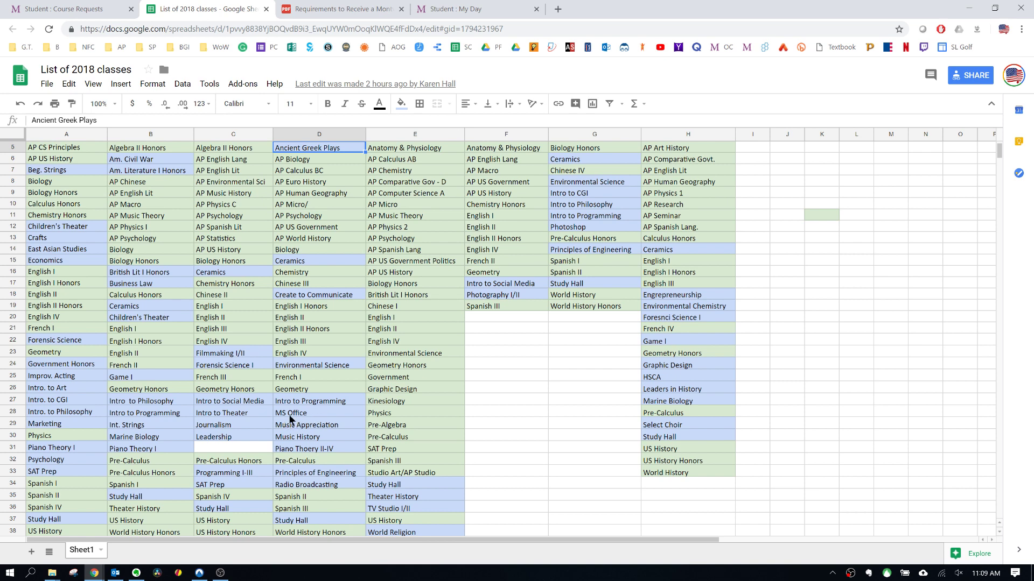
Request Microsoft Office from the Technology offerings on the Course Requests page.
left_click(63, 7)
scroll(321, 280, "down", 5)
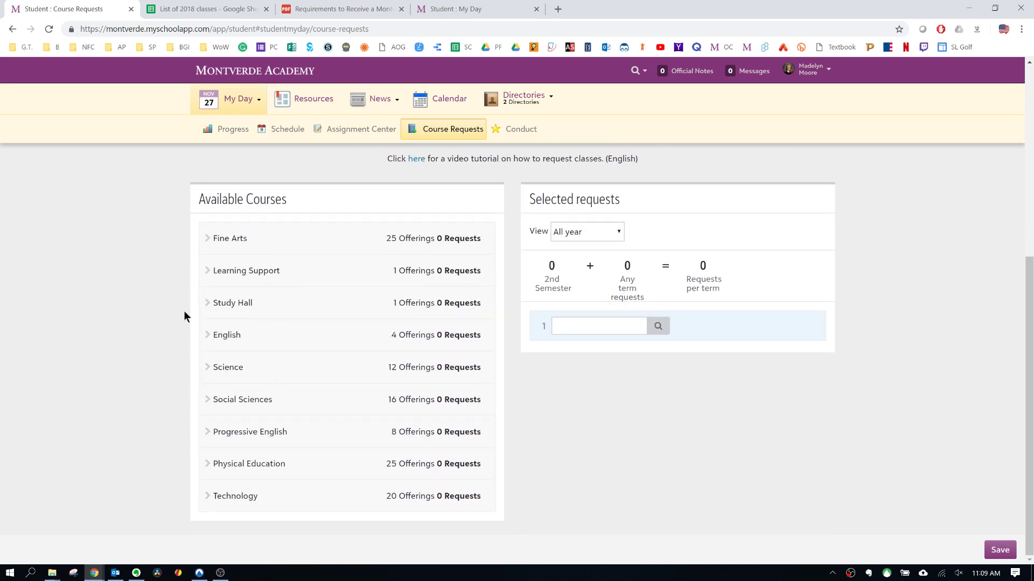
left_click(212, 497)
scroll(374, 445, "down", 7)
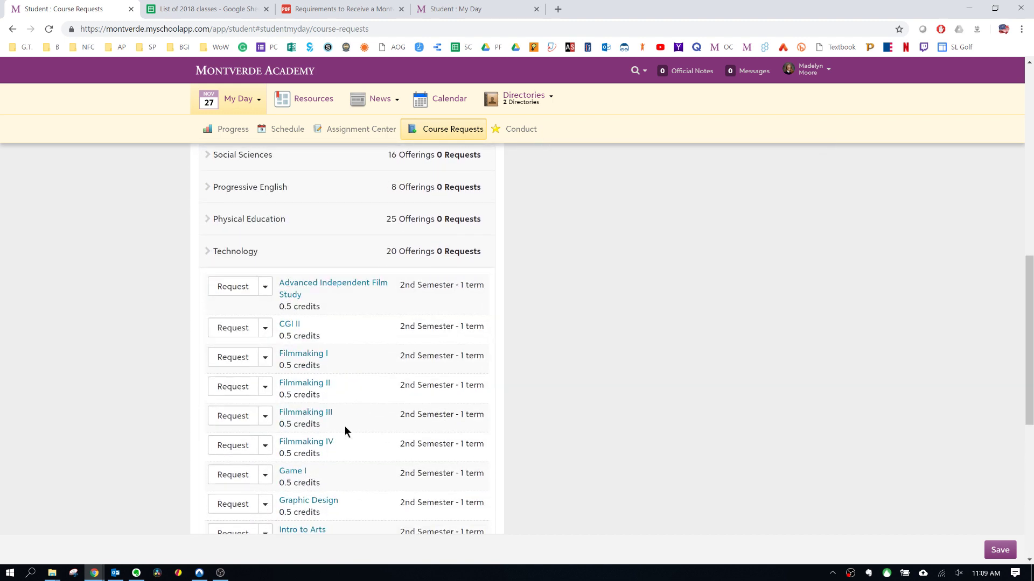
scroll(180, 376, "down", 4)
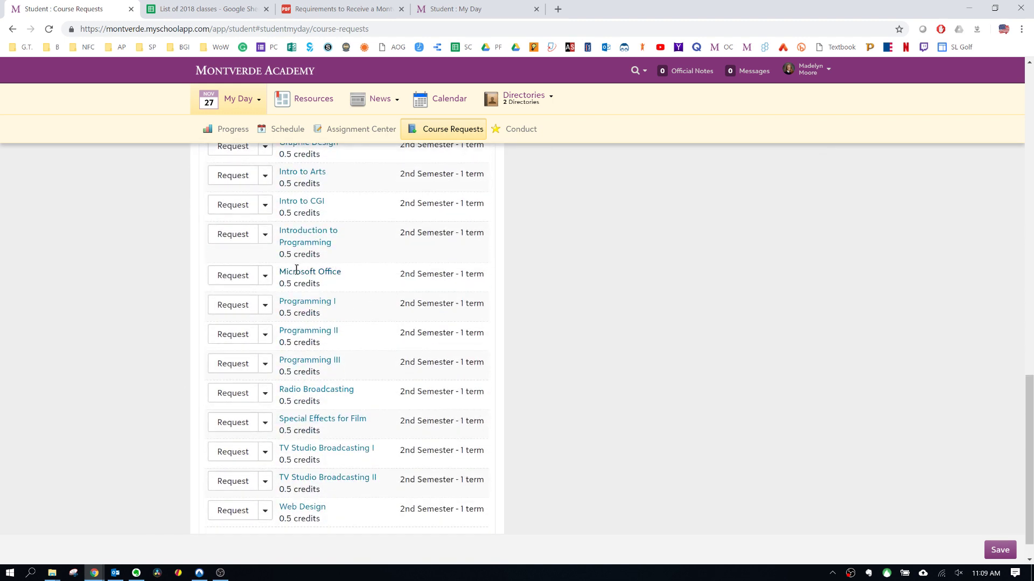
left_click(233, 276)
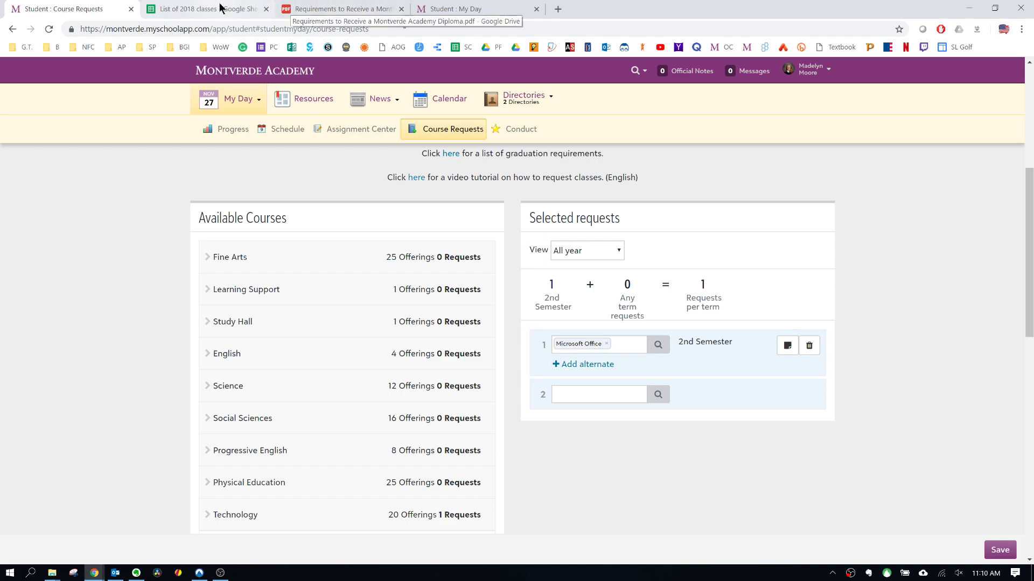
Check the 4th Period class list and add Introduction to Programming as an alternate for the Microsoft Office request.
left_click(202, 8)
scroll(350, 375, "down", 3)
scroll(348, 375, "down", 2)
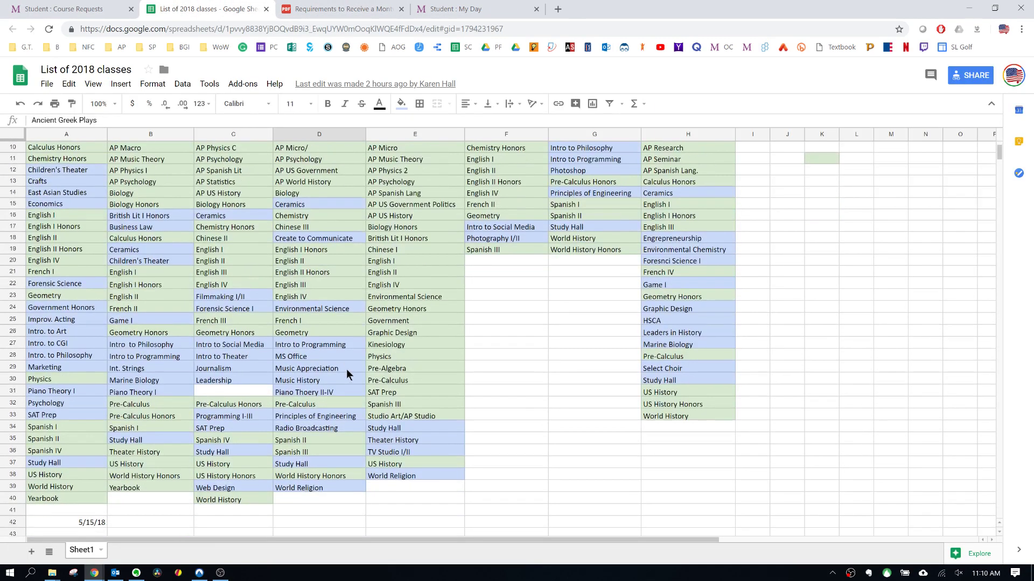
scroll(304, 353, "up", 5)
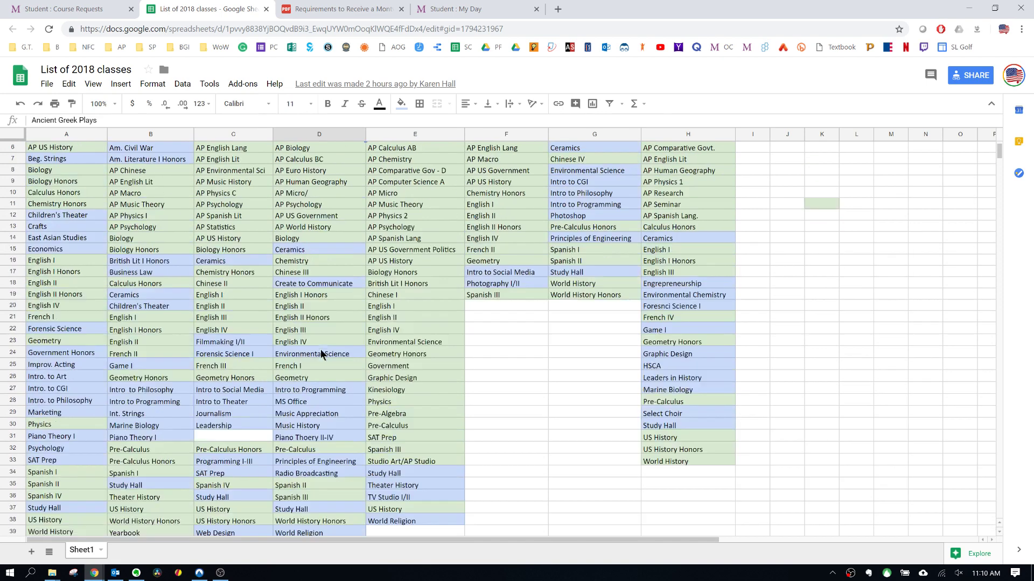
scroll(304, 366, "down", 2)
left_click(63, 4)
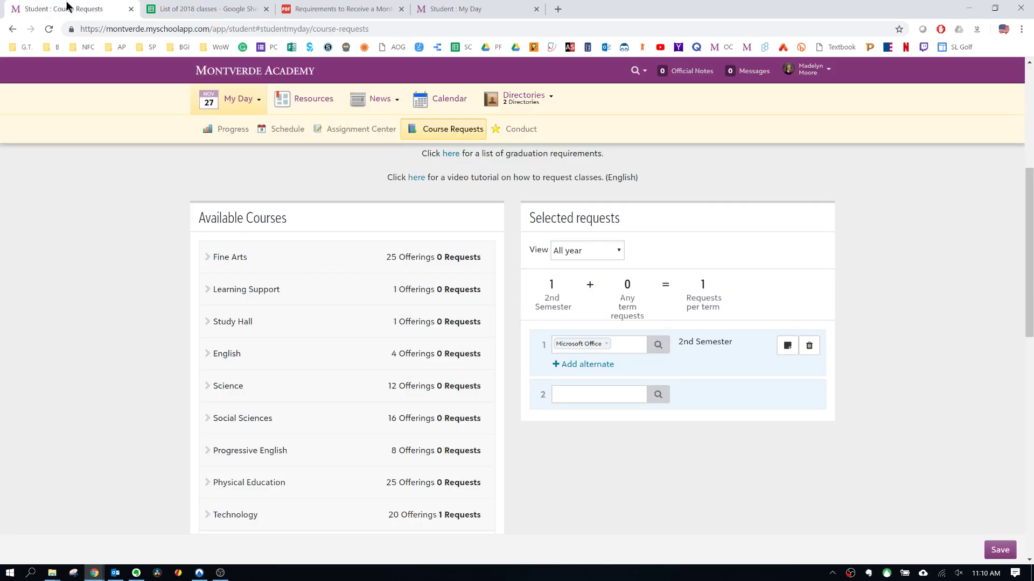
left_click(574, 366)
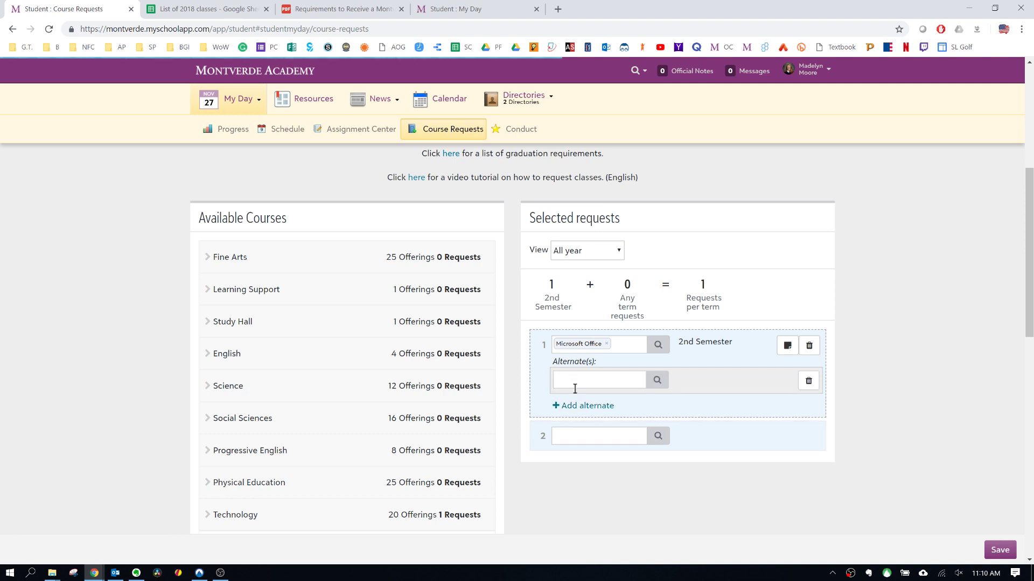
left_click(573, 382)
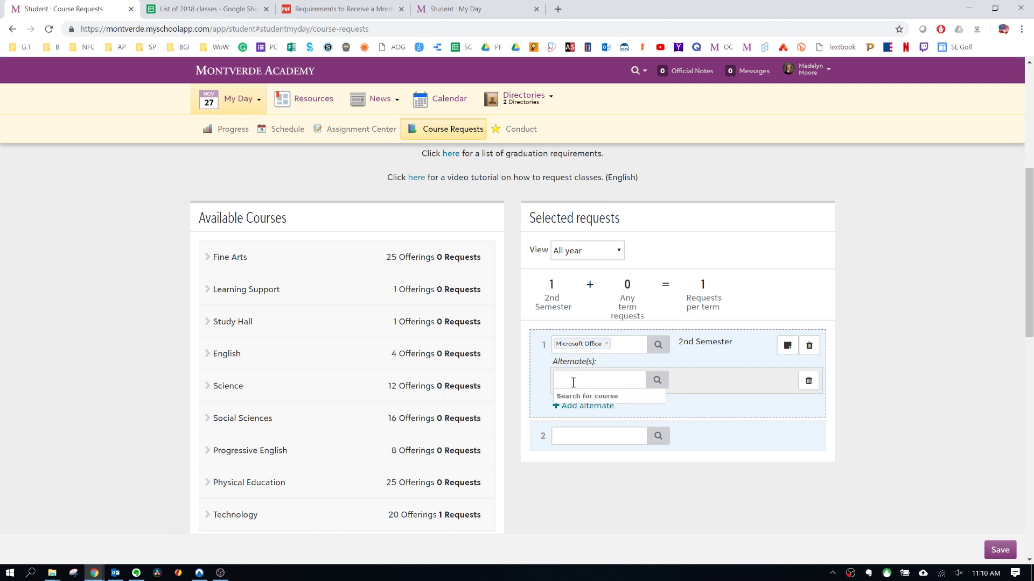
type("intro")
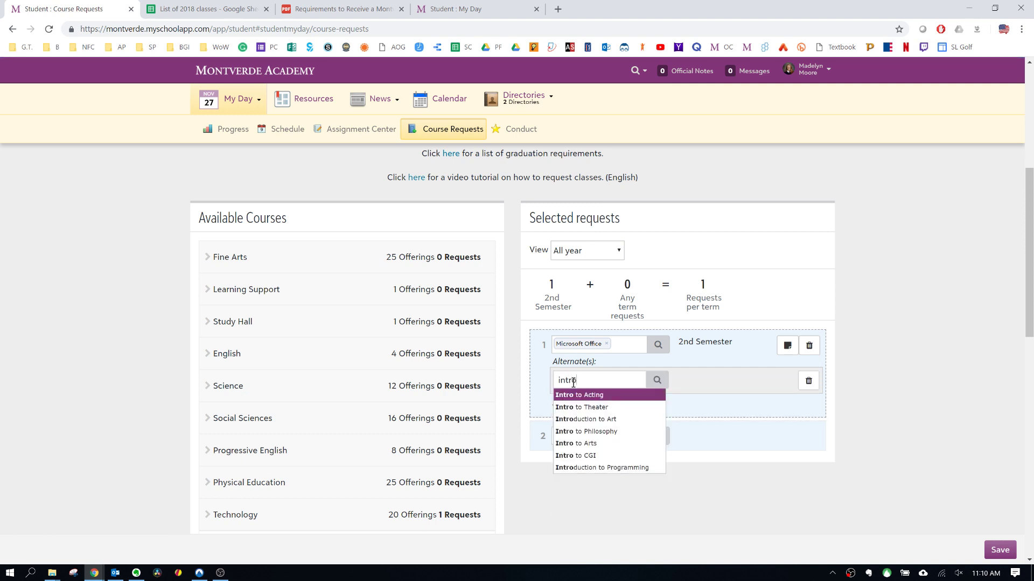
left_click(587, 467)
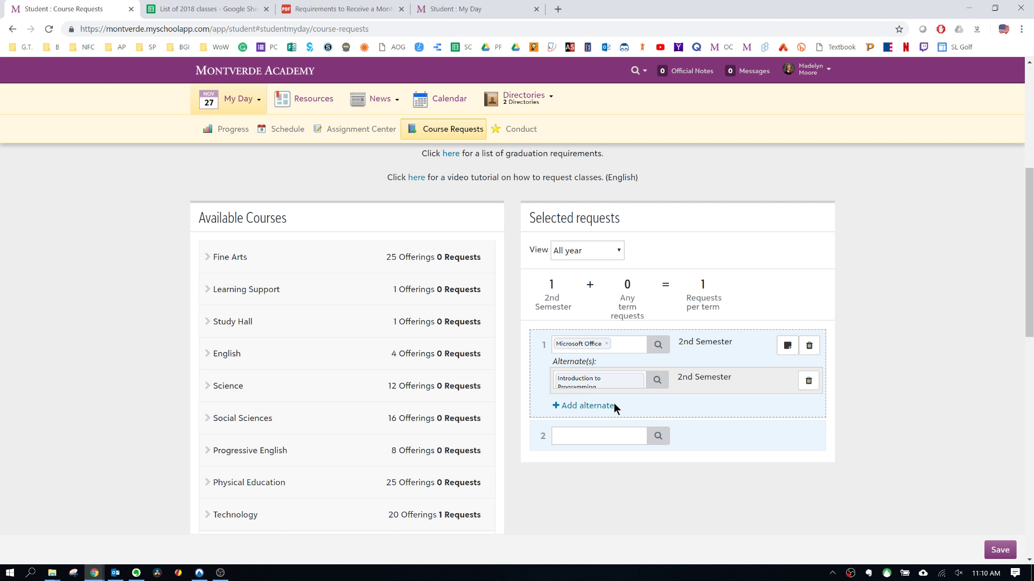
Consult the 4th Period class list again and add Music Appreciation as the second alternate for the Microsoft Office request.
left_click(556, 404)
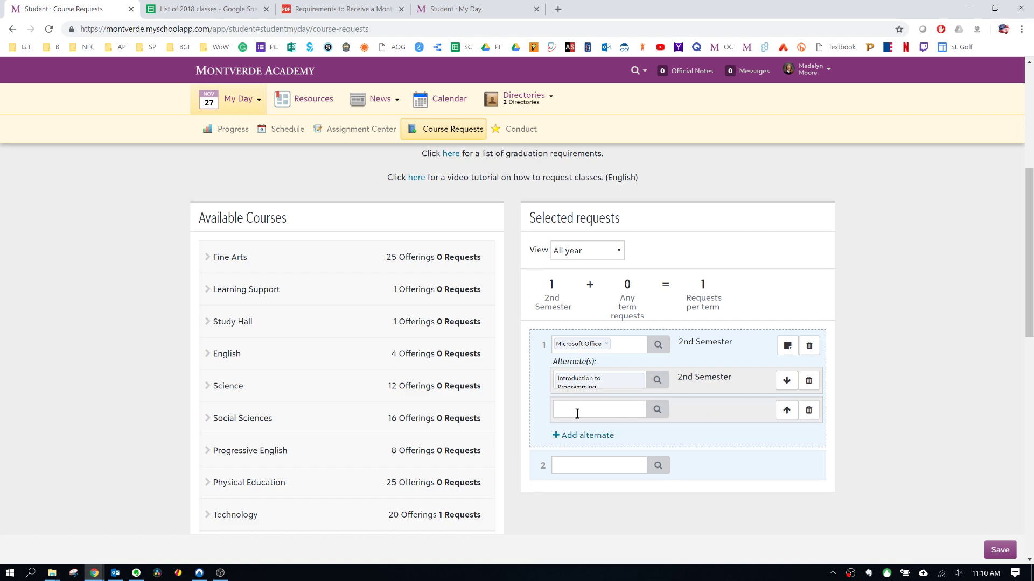
left_click(207, 9)
scroll(323, 323, "down", 3)
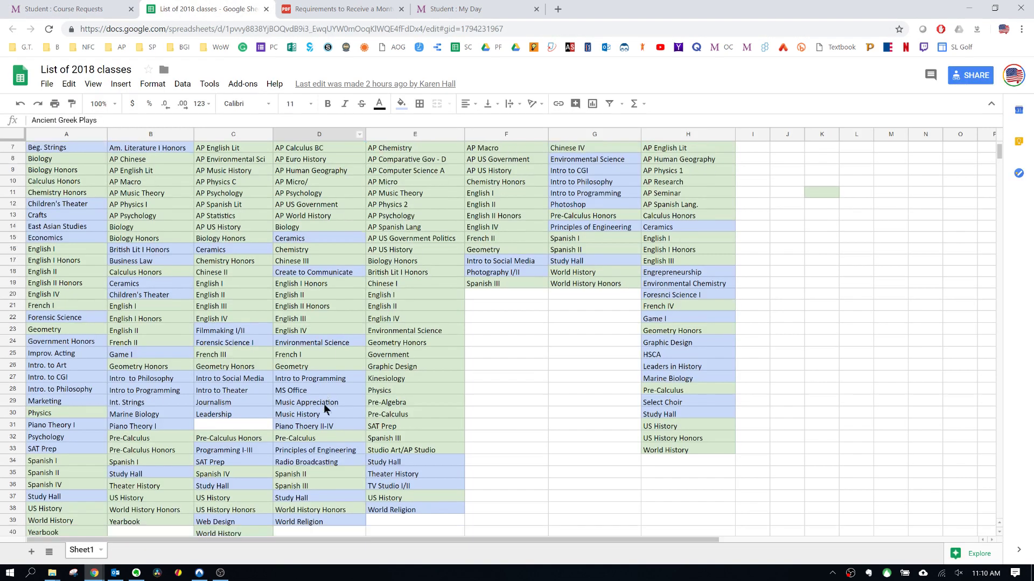
scroll(319, 304, "up", 5)
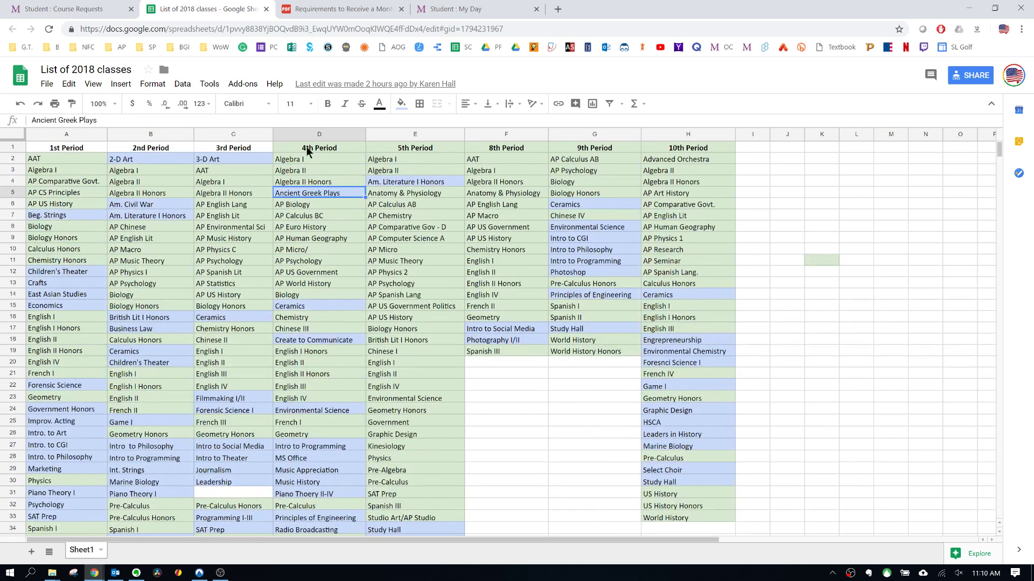
scroll(310, 372, "down", 1)
scroll(311, 371, "down", 2)
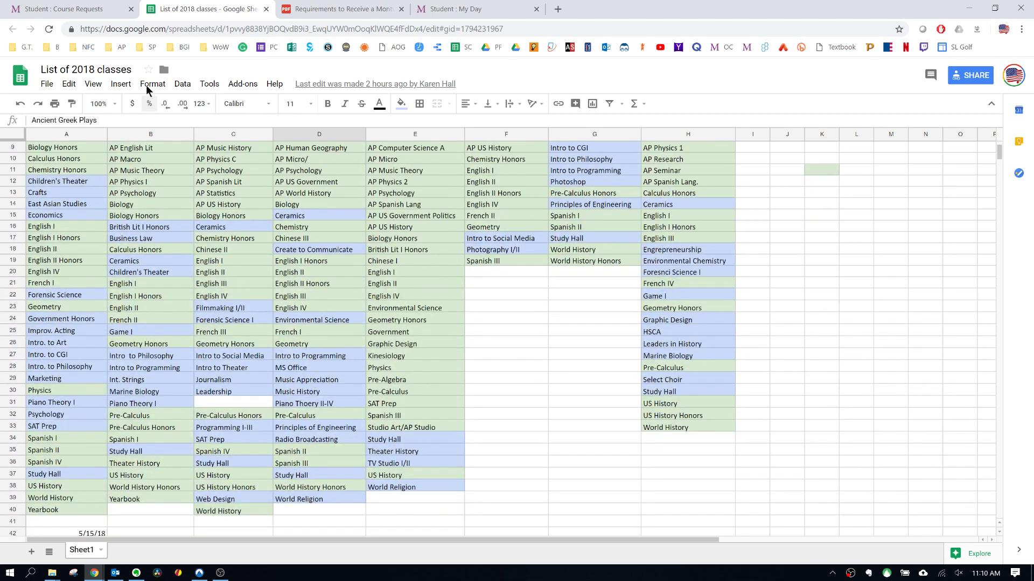
left_click(88, 11)
left_click(569, 408)
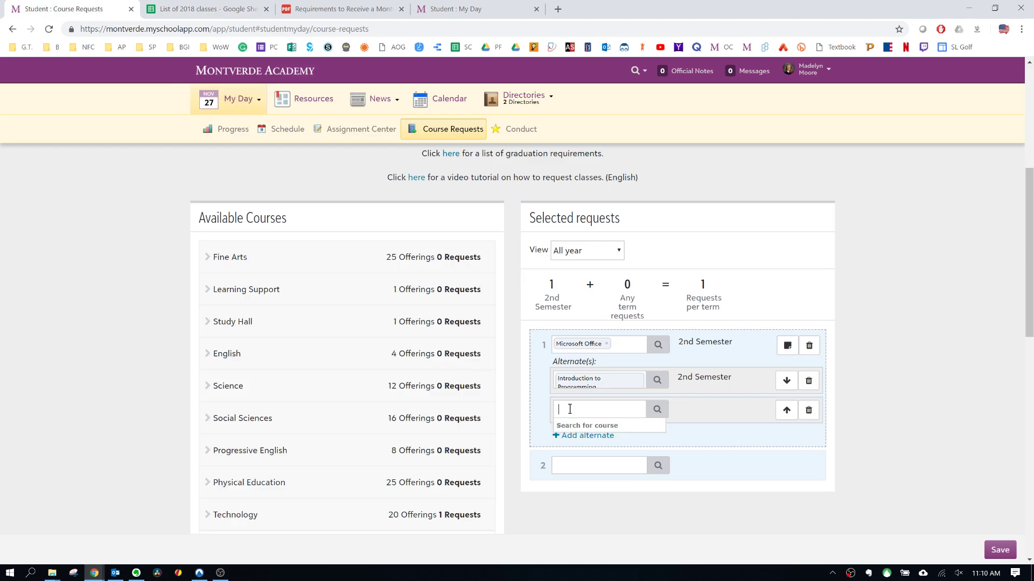
type("music")
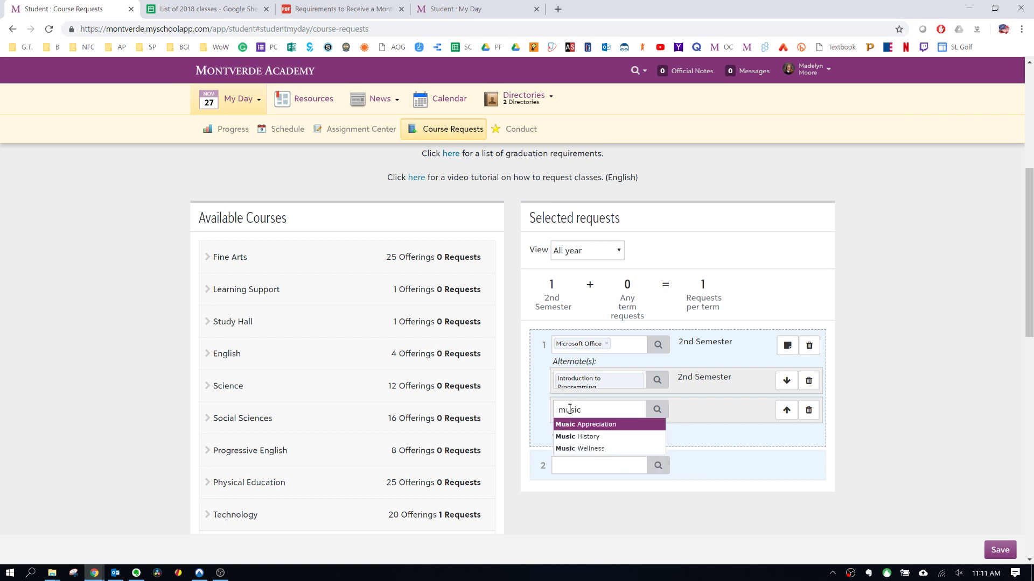
left_click(615, 426)
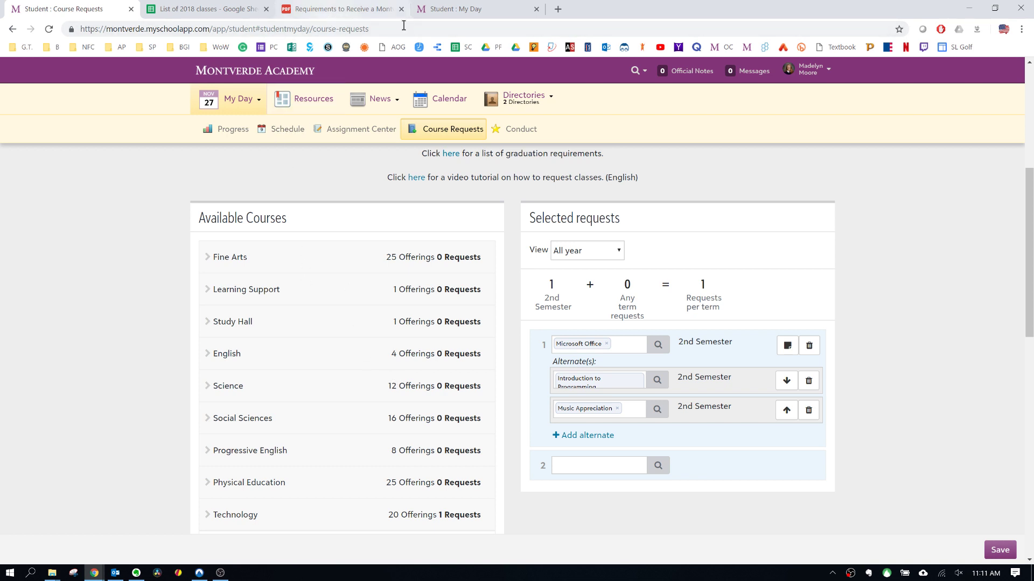
Check the current student schedule and request Study Hall from the Study Hall offerings on the Course Requests page.
left_click(459, 9)
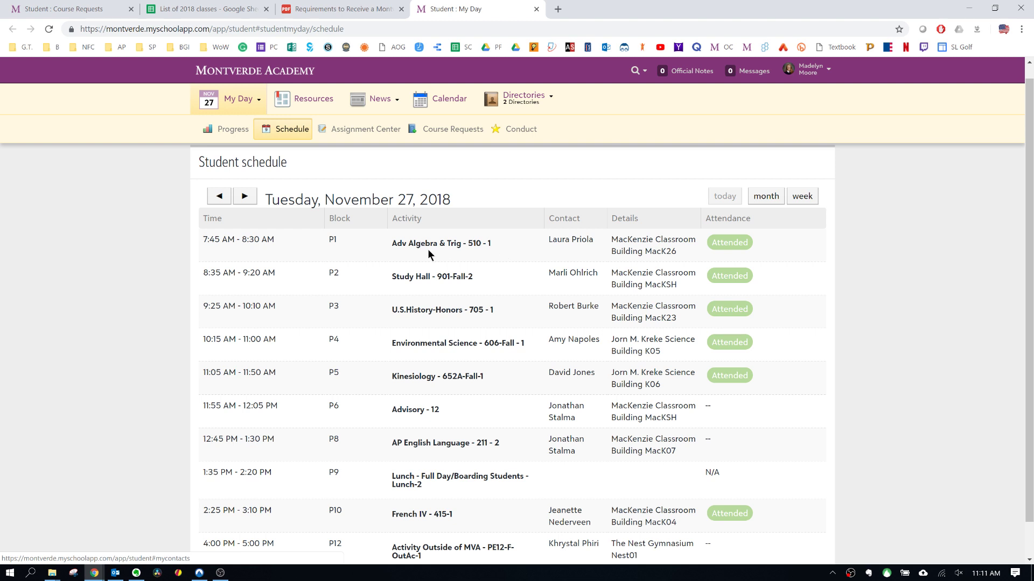
left_click(36, 6)
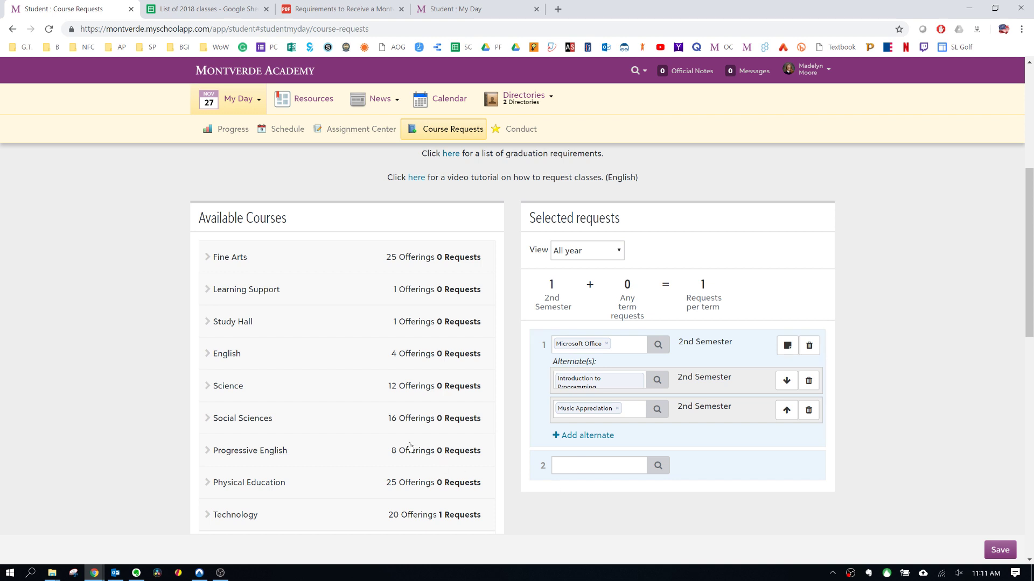
scroll(410, 446, "down", 1)
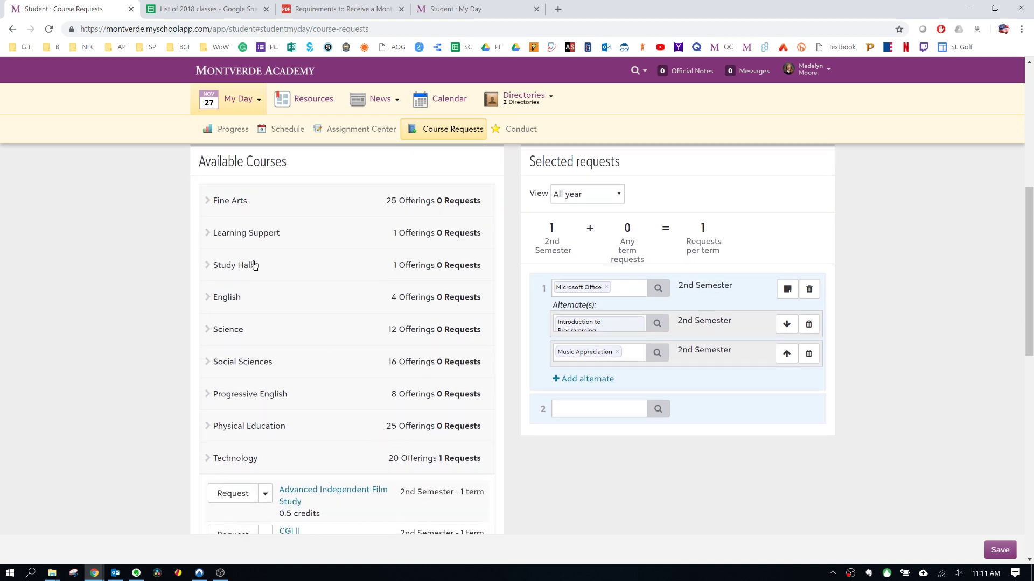
left_click(291, 270)
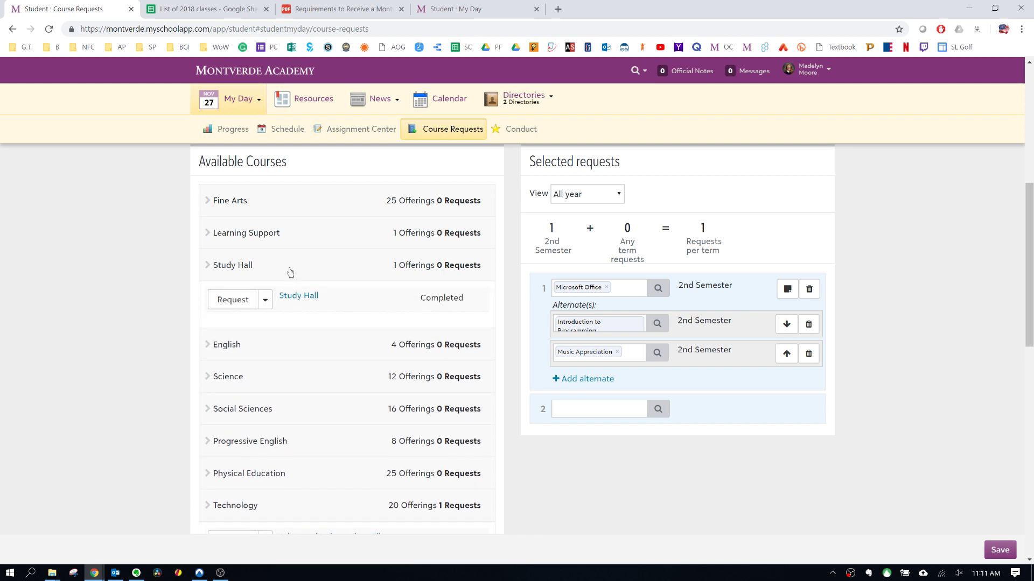
left_click(237, 304)
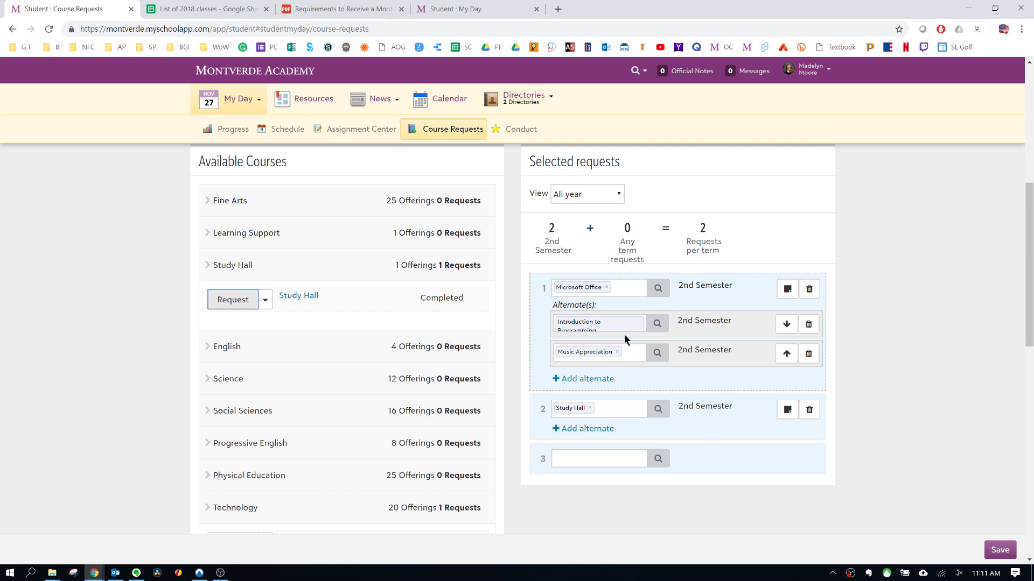
Consult the class list by period and the current student schedule, and return to the Course Requests page.
left_click(193, 13)
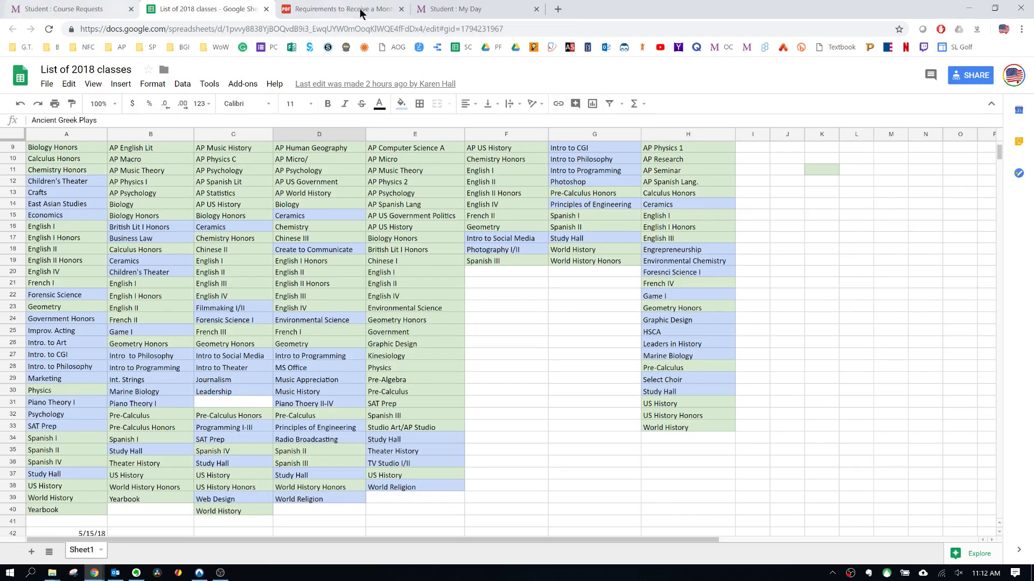
left_click(459, 8)
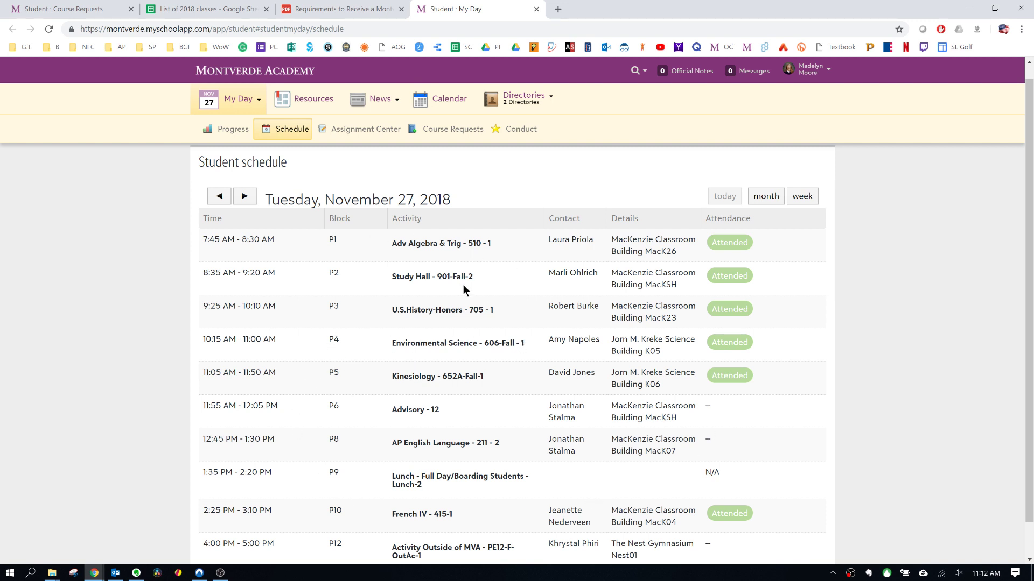
left_click(76, 9)
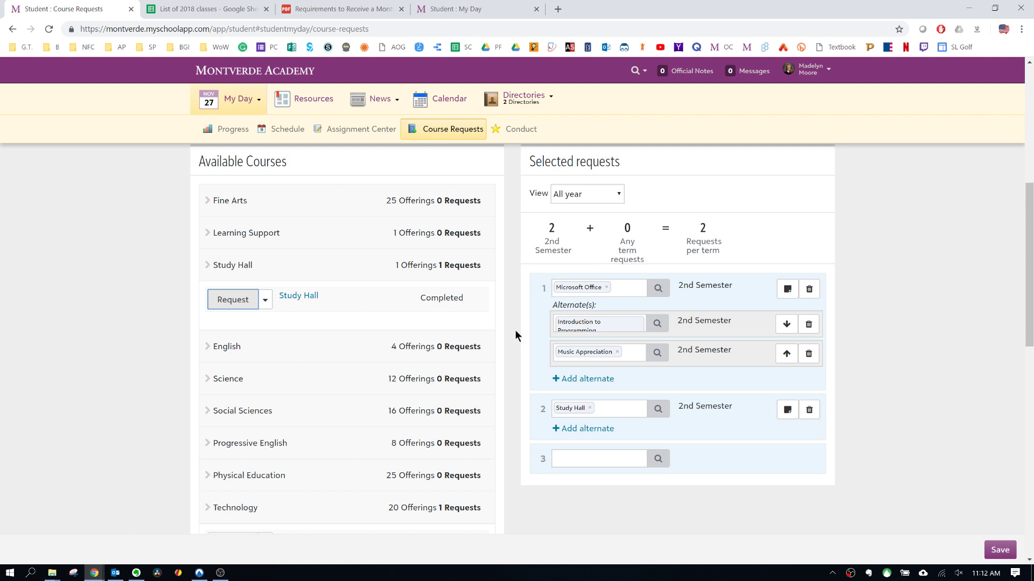
Save the selected course requests, overriding the already-taken exception for Study Hall.
scroll(948, 353, "down", 1)
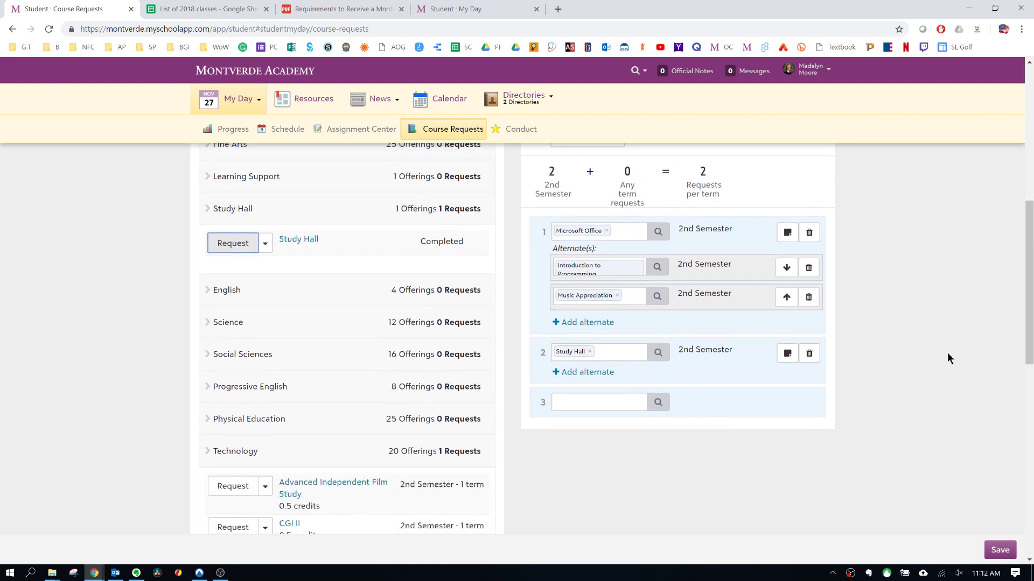
scroll(949, 366, "up", 1)
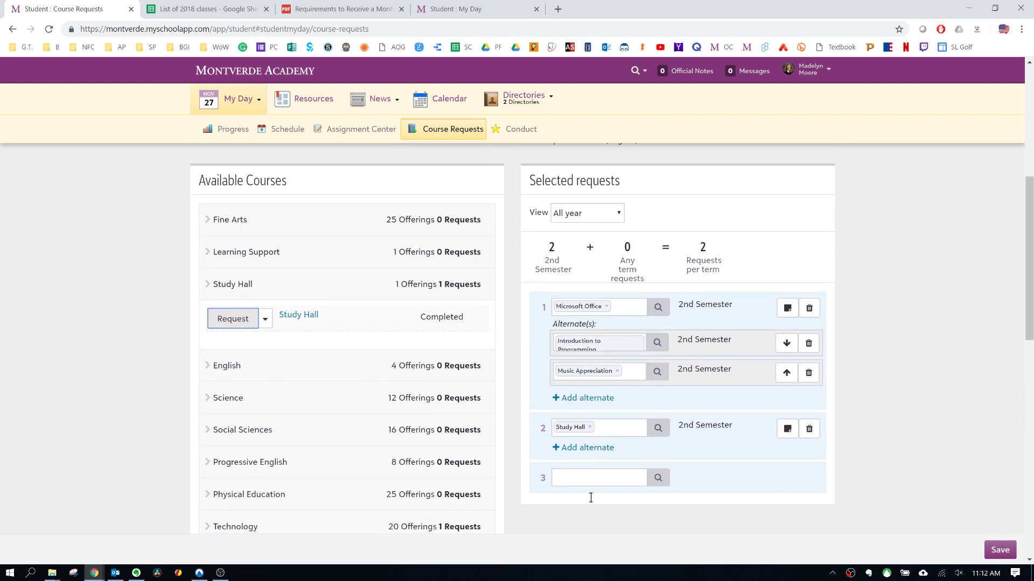
left_click(1004, 553)
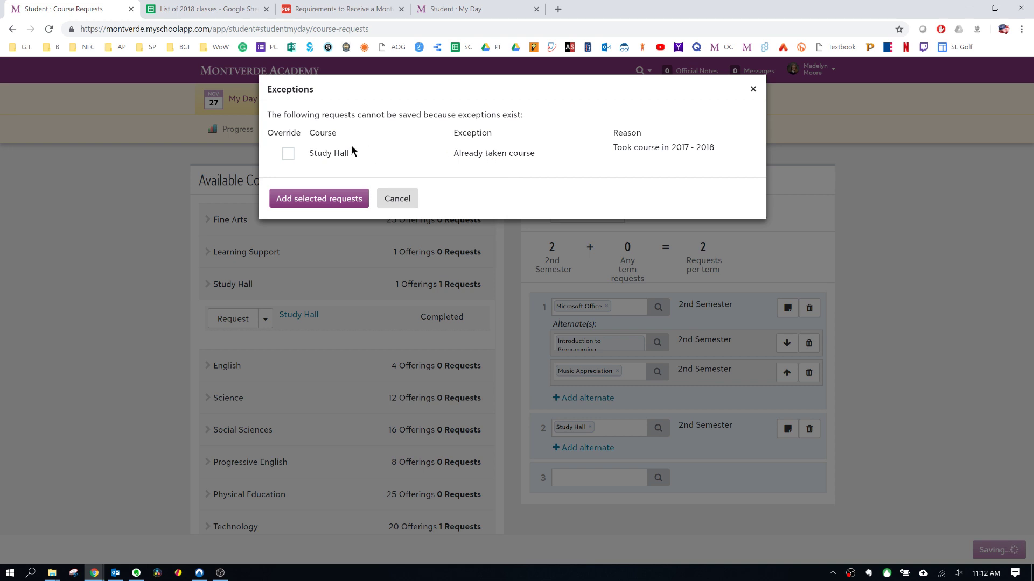
left_click(289, 154)
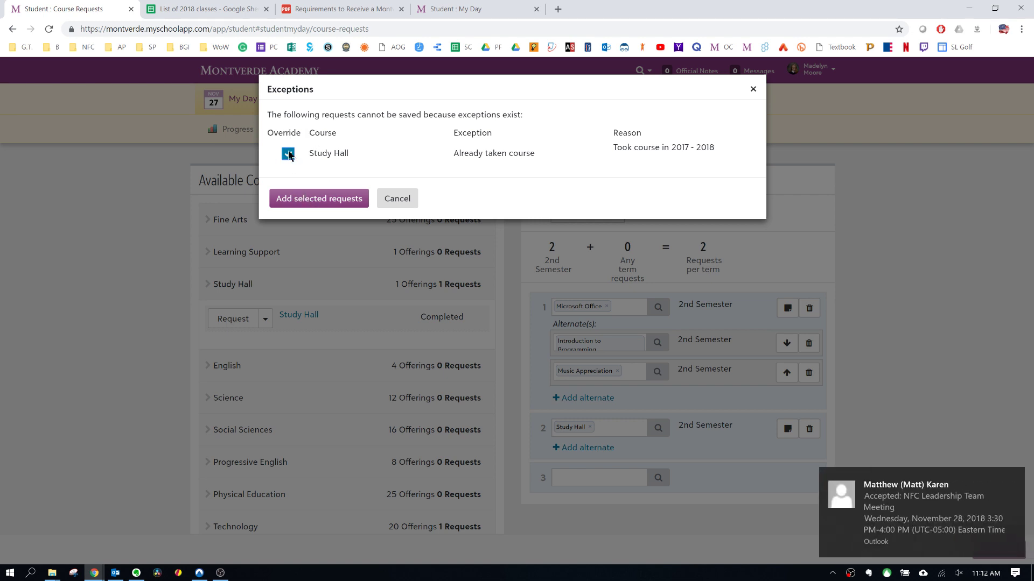
left_click(311, 200)
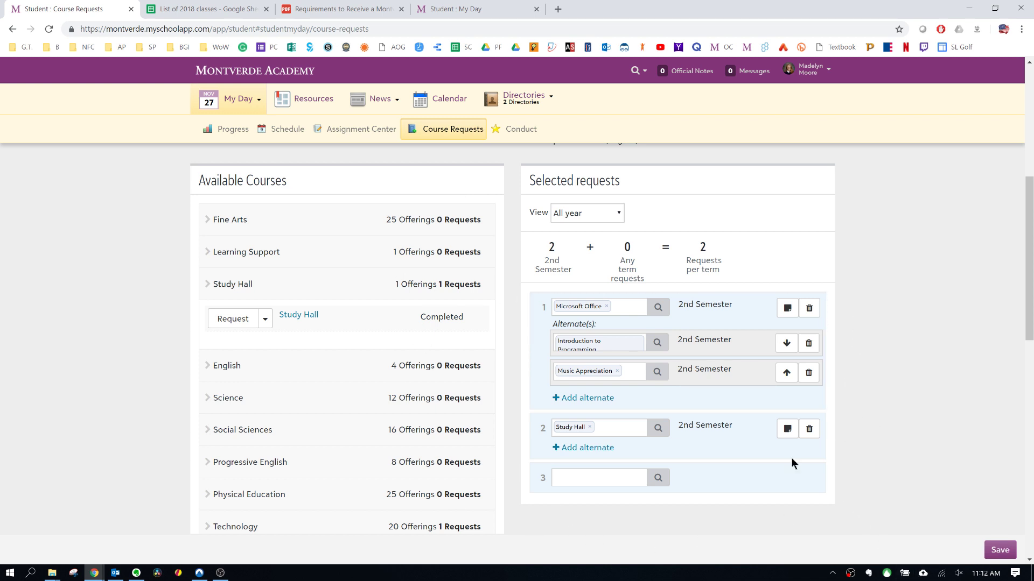
Delete the Study Hall request and the Microsoft Office request with both its alternates, and save the empty request list.
left_click(816, 430)
left_click(811, 374)
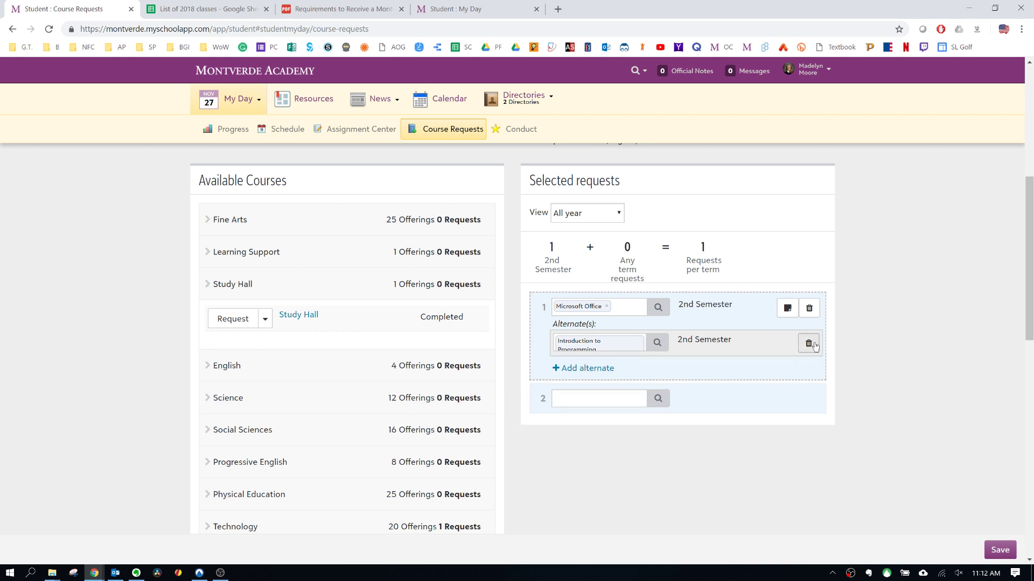
left_click(813, 344)
left_click(809, 308)
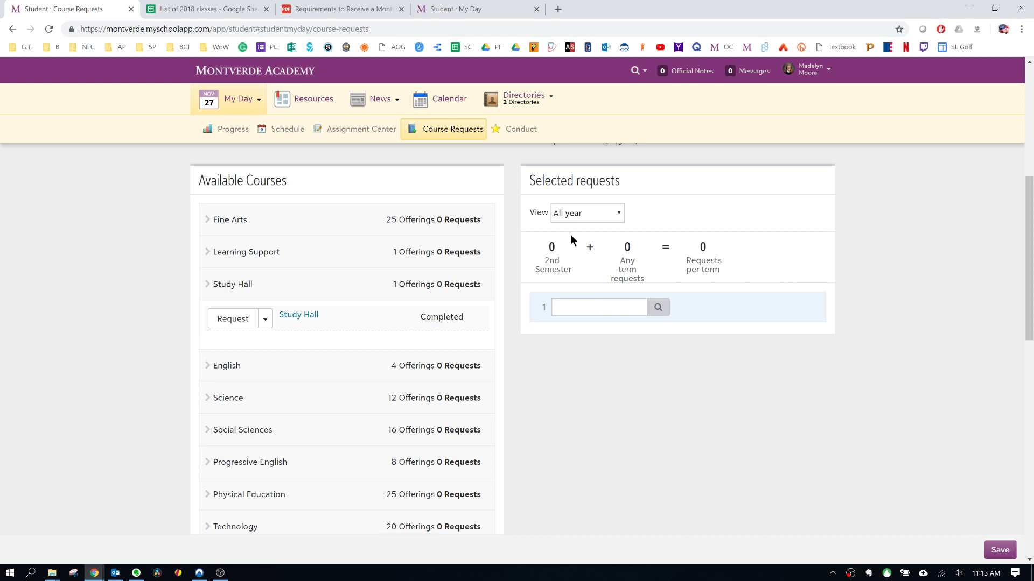
left_click(999, 552)
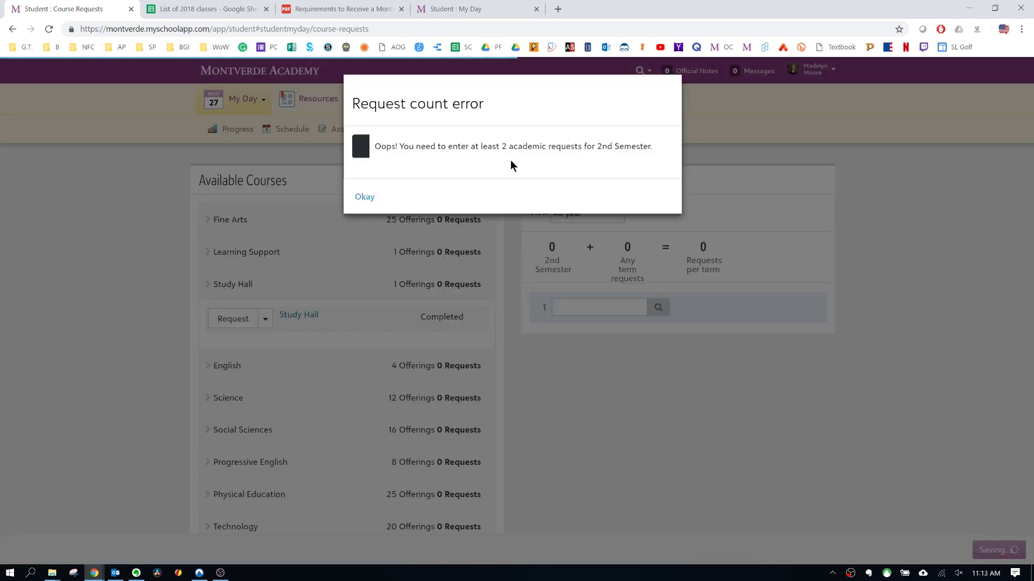
left_click(372, 198)
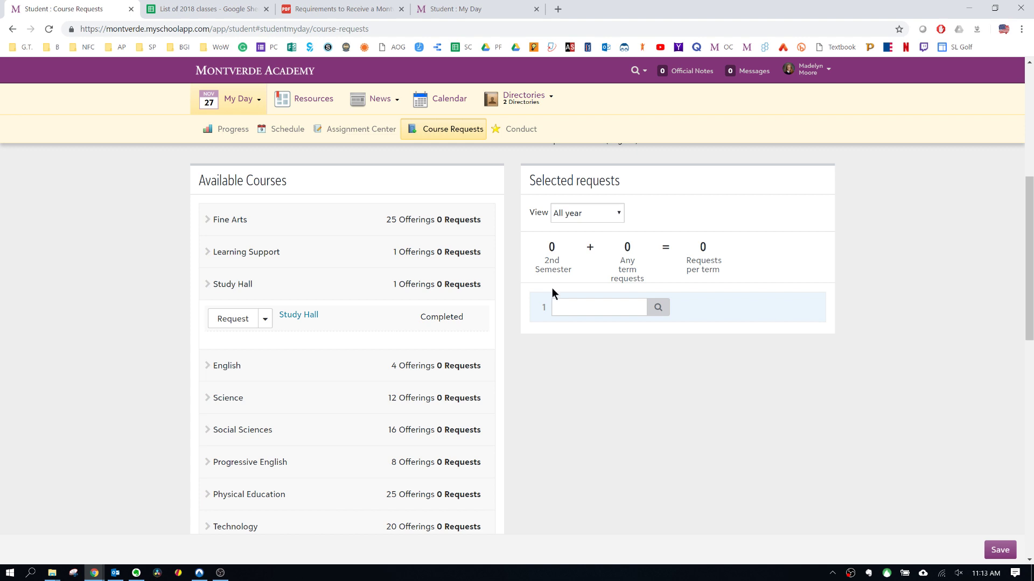
Request Study Hall as the only second-semester course and save it, overriding its already-taken exception.
left_click(232, 323)
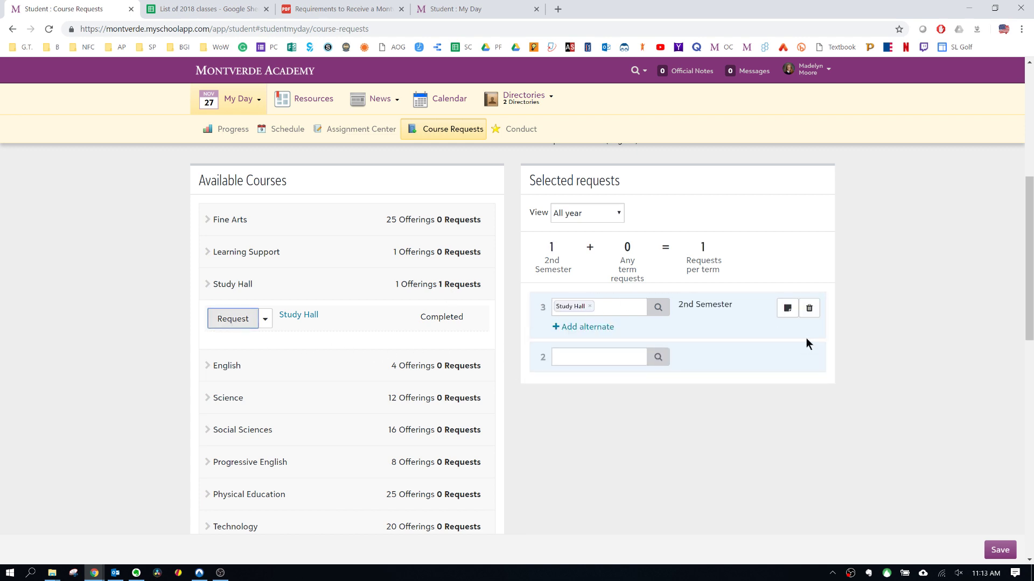
left_click(1010, 550)
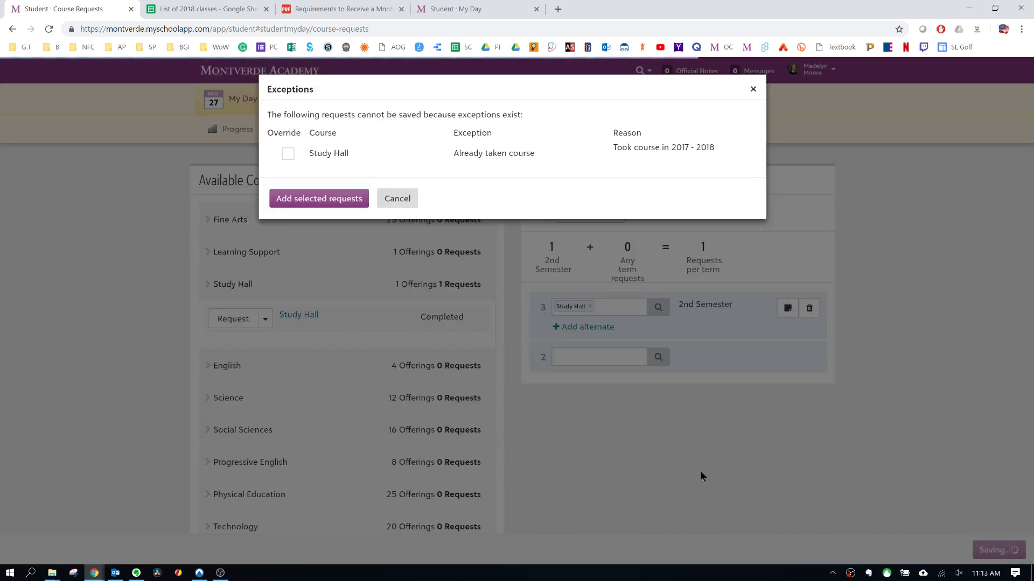
left_click(290, 154)
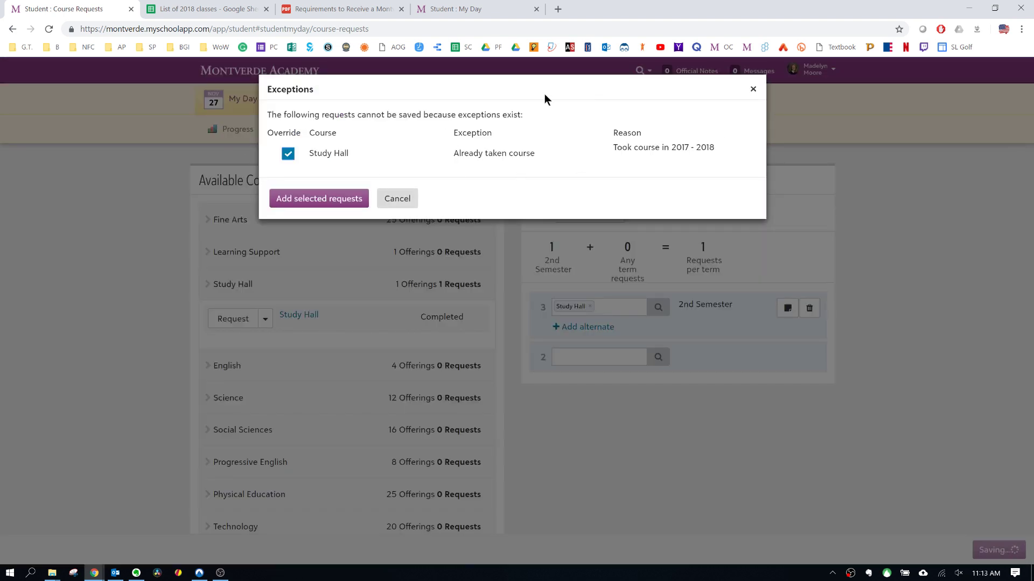
left_click(340, 204)
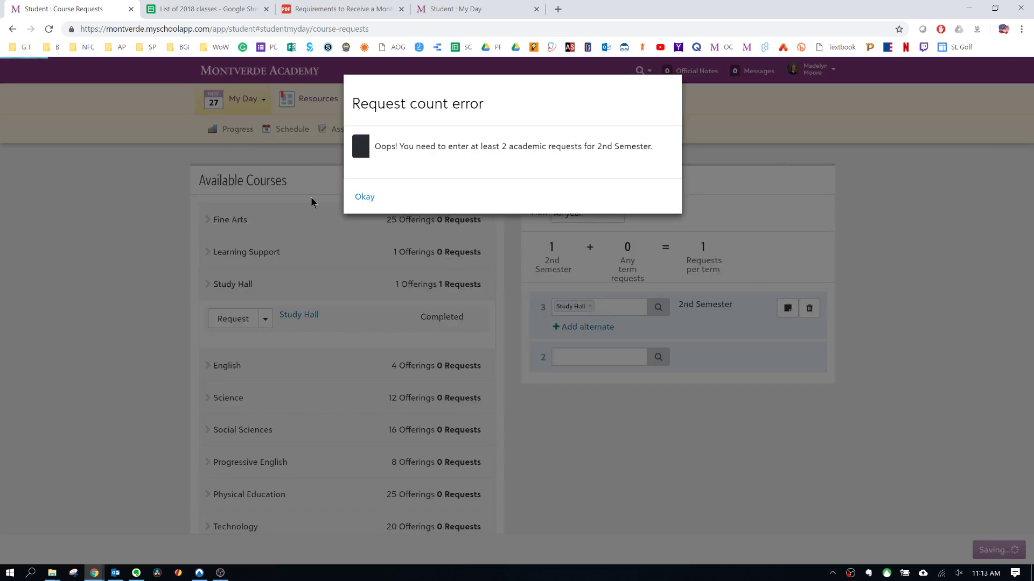
left_click(362, 199)
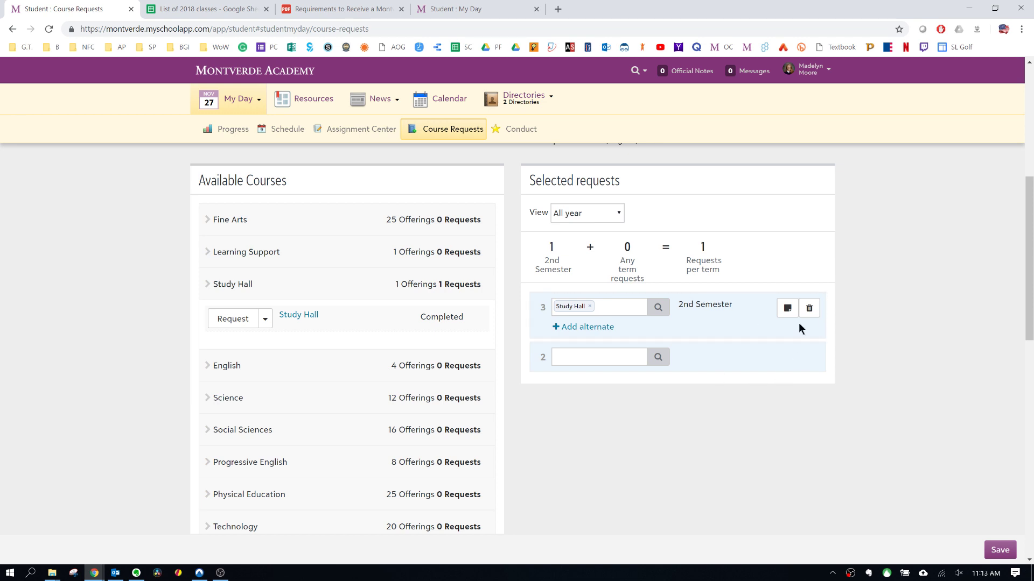
left_click(1002, 550)
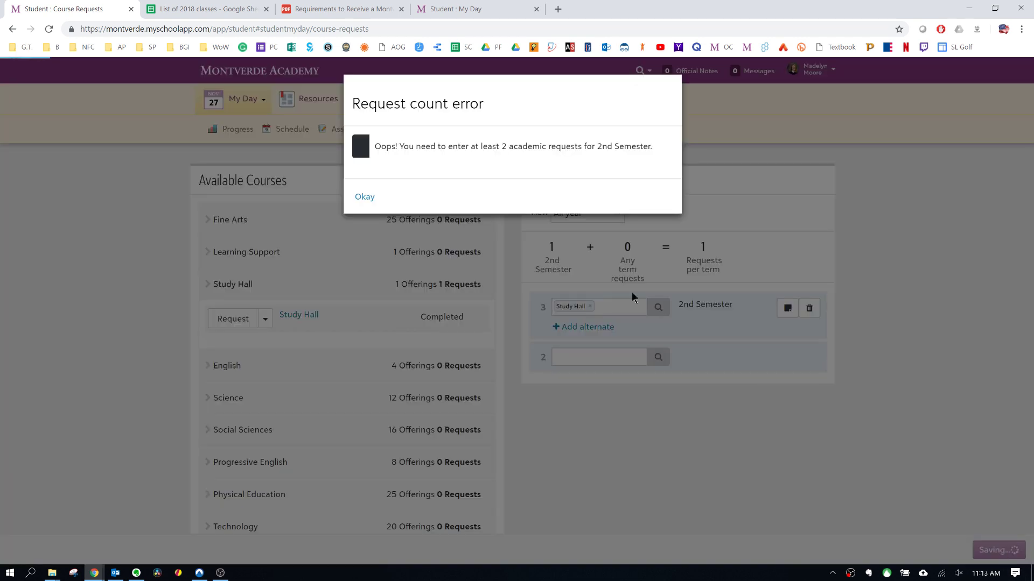
left_click(361, 199)
scroll(316, 342, "down", 3)
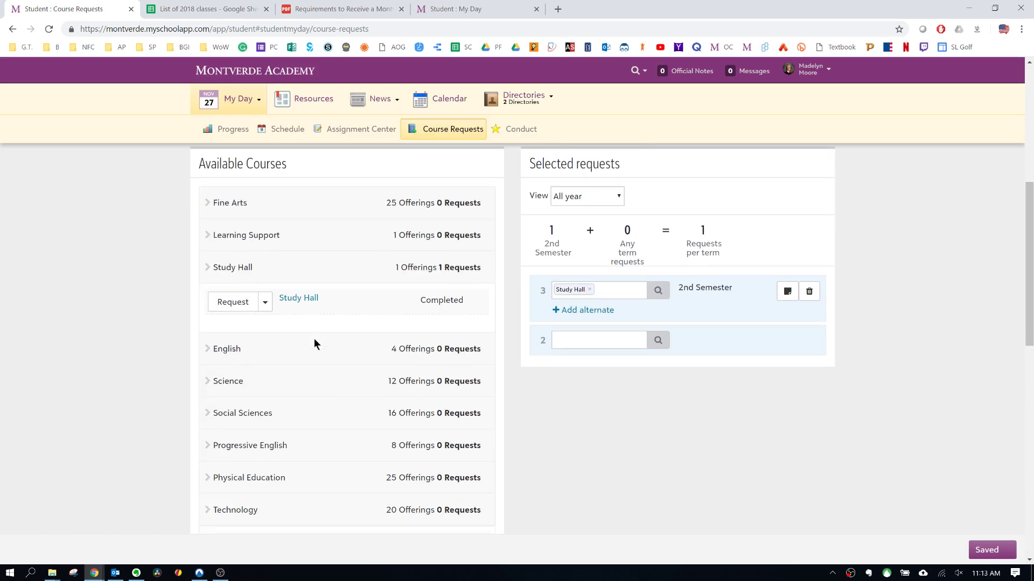
scroll(563, 424, "down", 3)
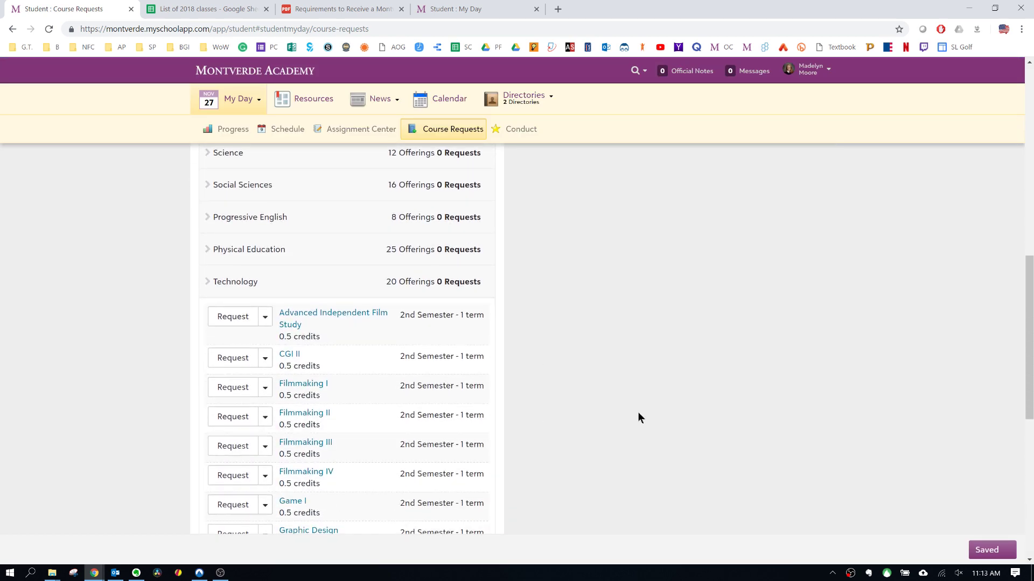
scroll(658, 415, "up", 2)
scroll(661, 418, "up", 4)
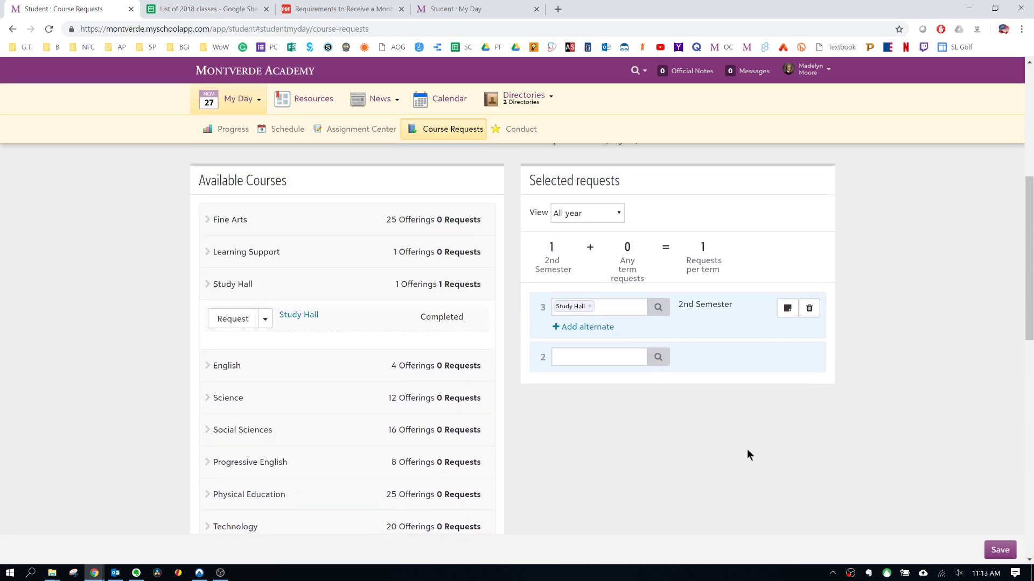